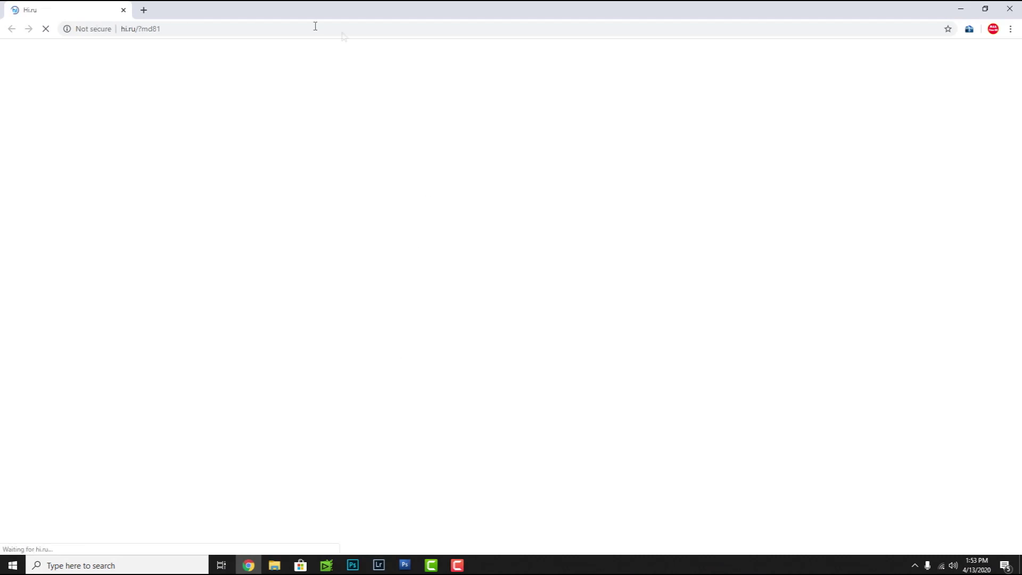
Search for 'zoom download' from Chrome's address bar.
click(205, 29)
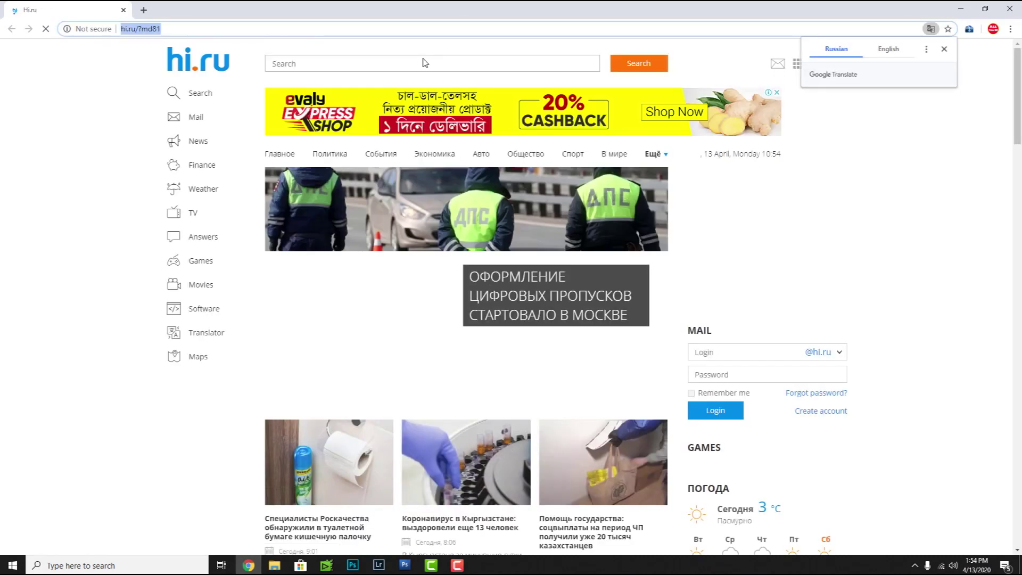
text(zoom do)
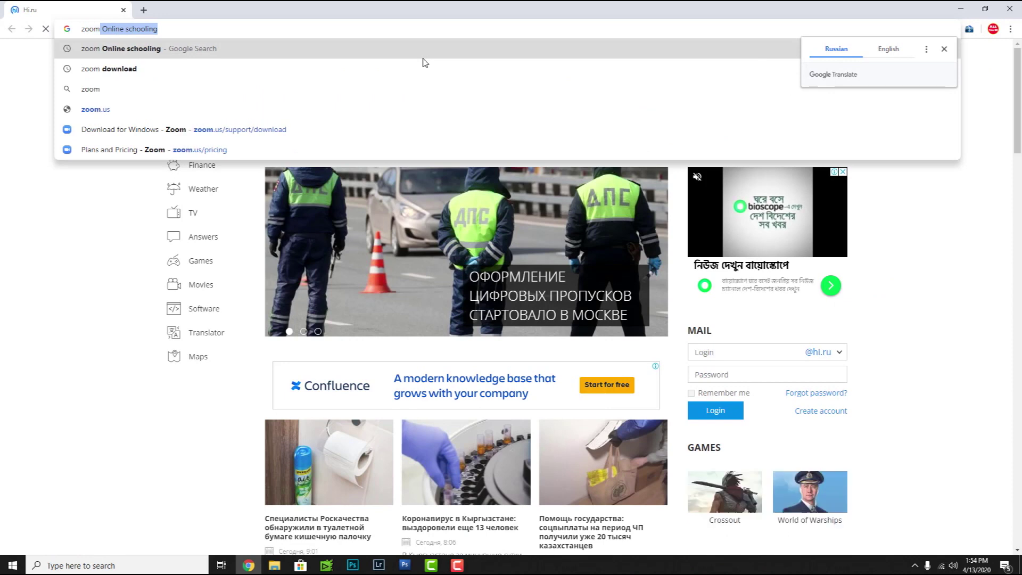
text(wnload)
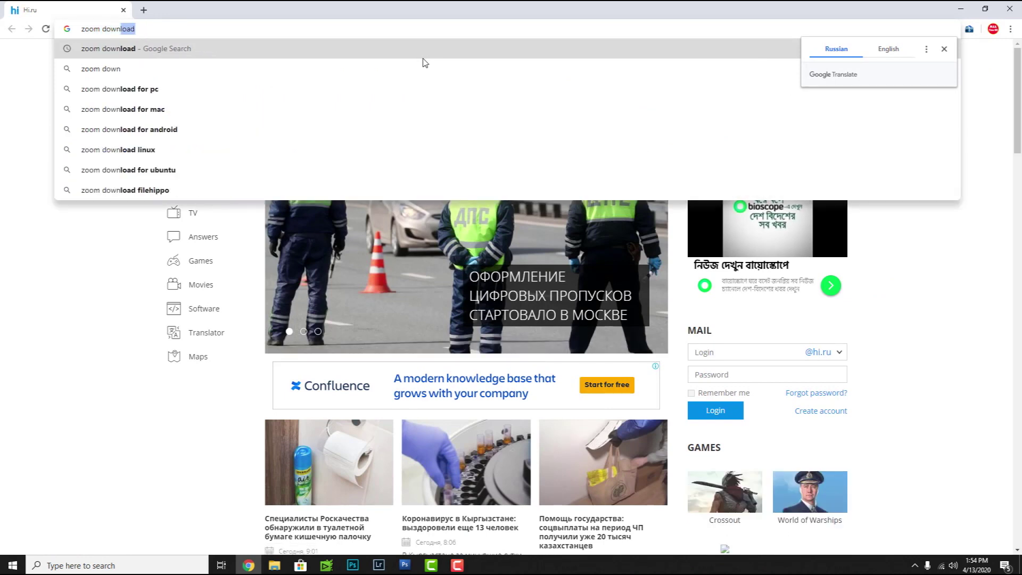
key(Return)
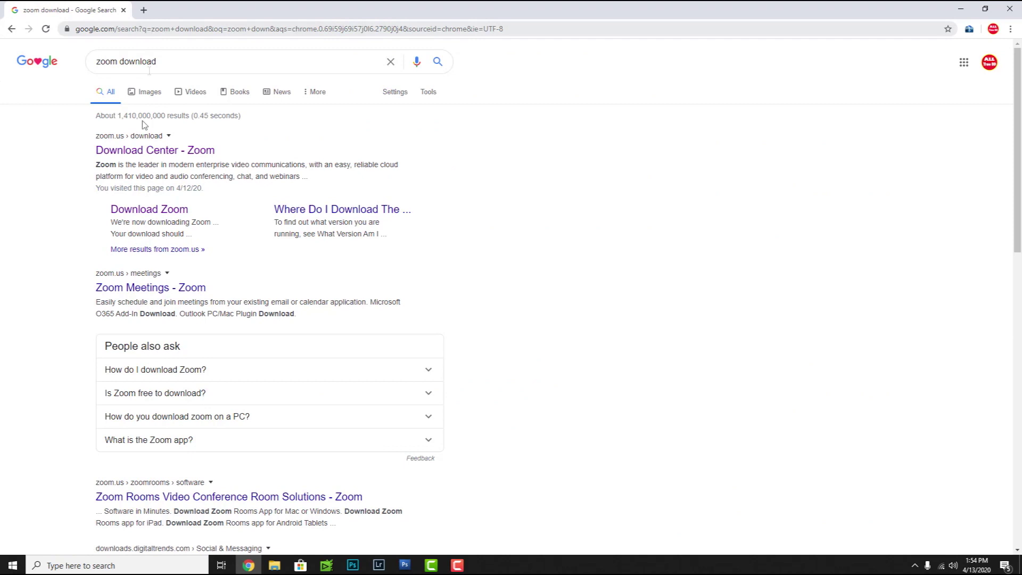
Open the Zoom download page, cancel the ZoomInstaller.exe download, and close Chrome.
click(140, 214)
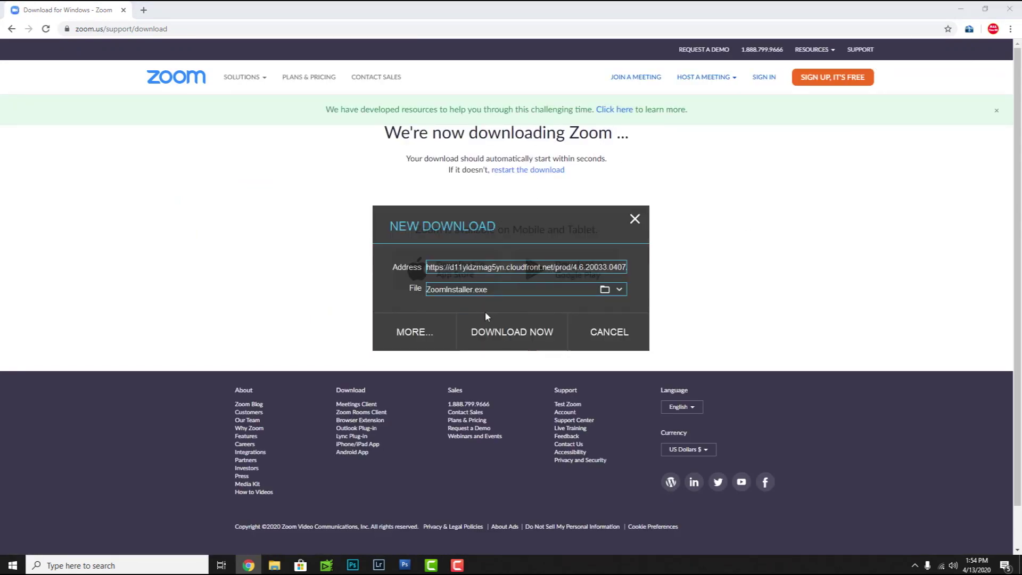
click(608, 331)
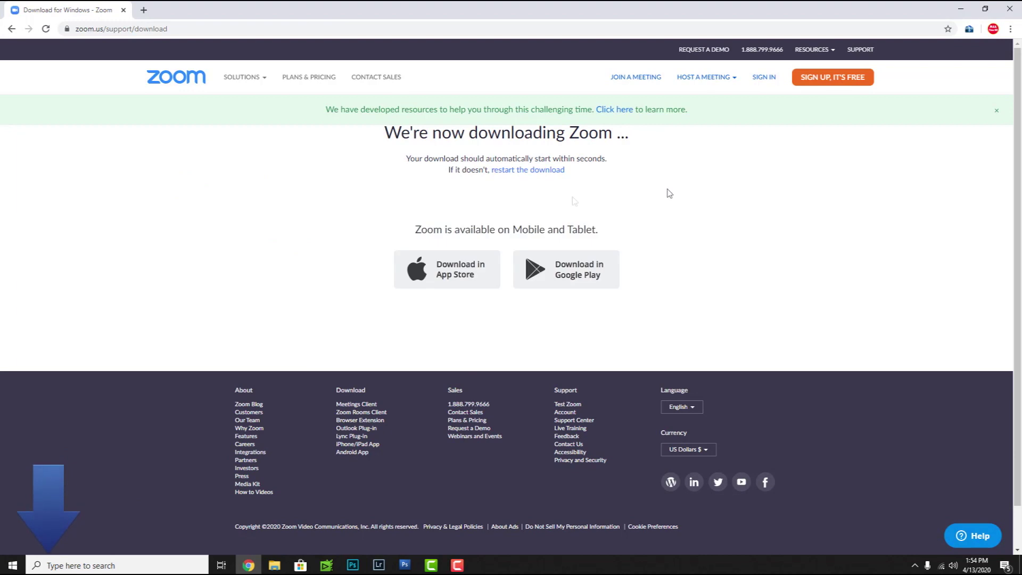
click(1012, 9)
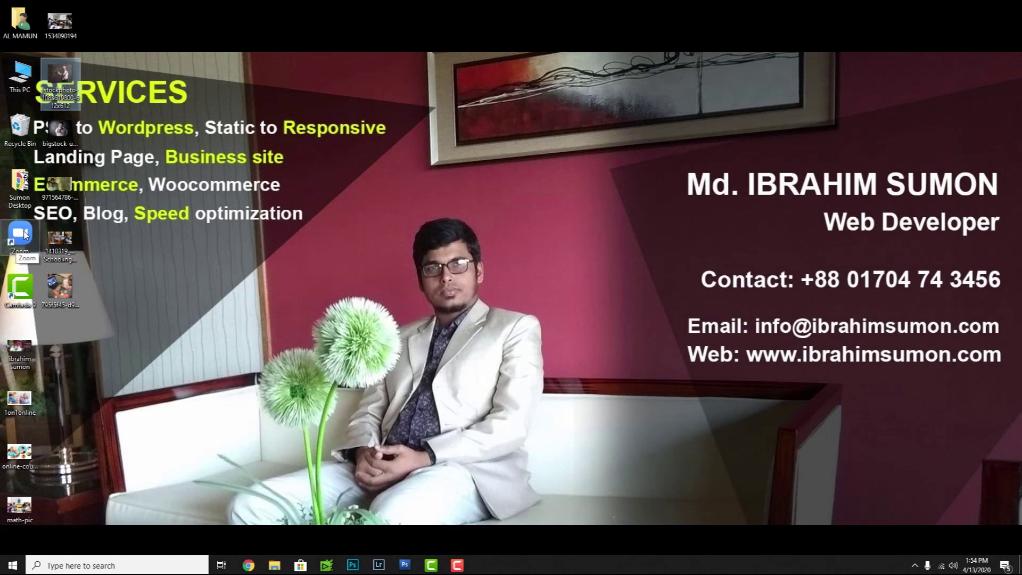
Launch Zoom from the desktop and sign out of the account.
double_click(24, 234)
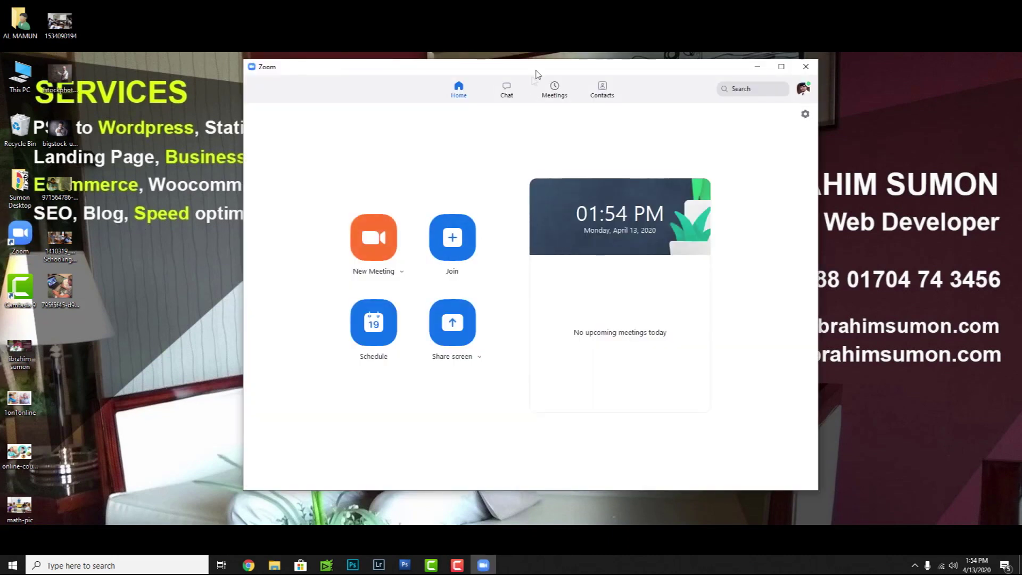
drag(534, 83, 519, 83)
click(788, 89)
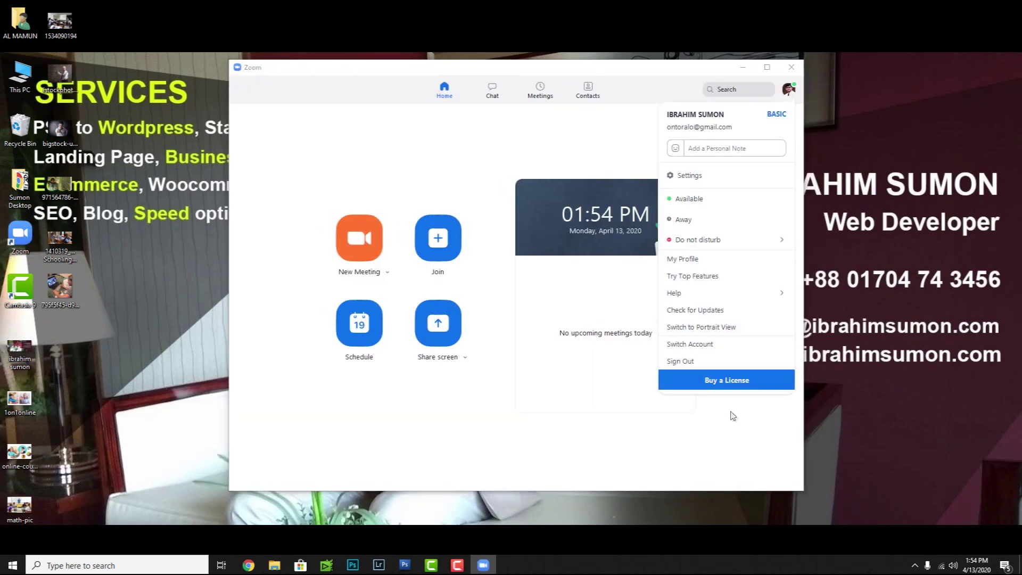
click(684, 361)
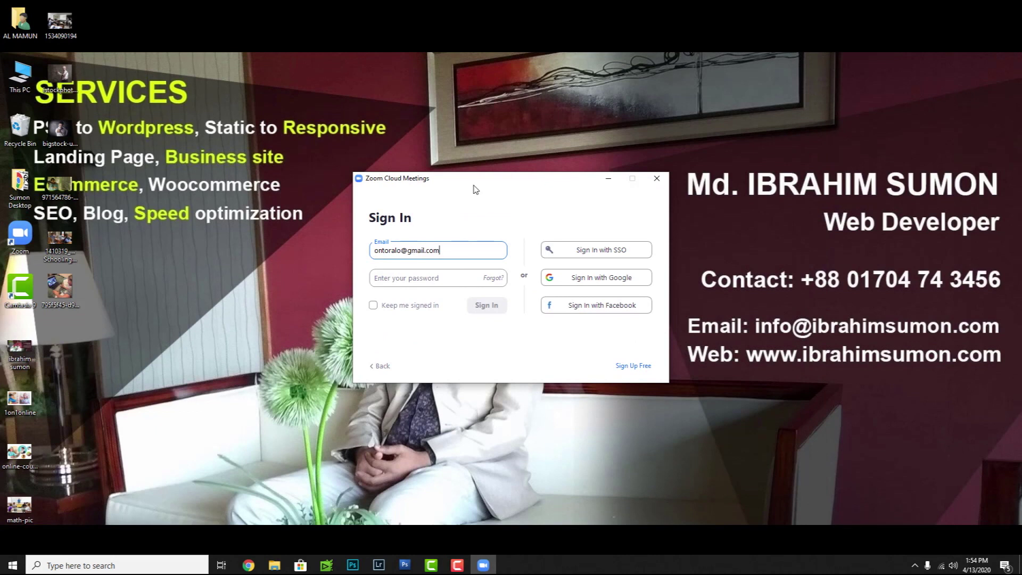
Reopen the Sign In form and choose Sign Up Free to create a new account.
drag(476, 189, 440, 165)
click(620, 154)
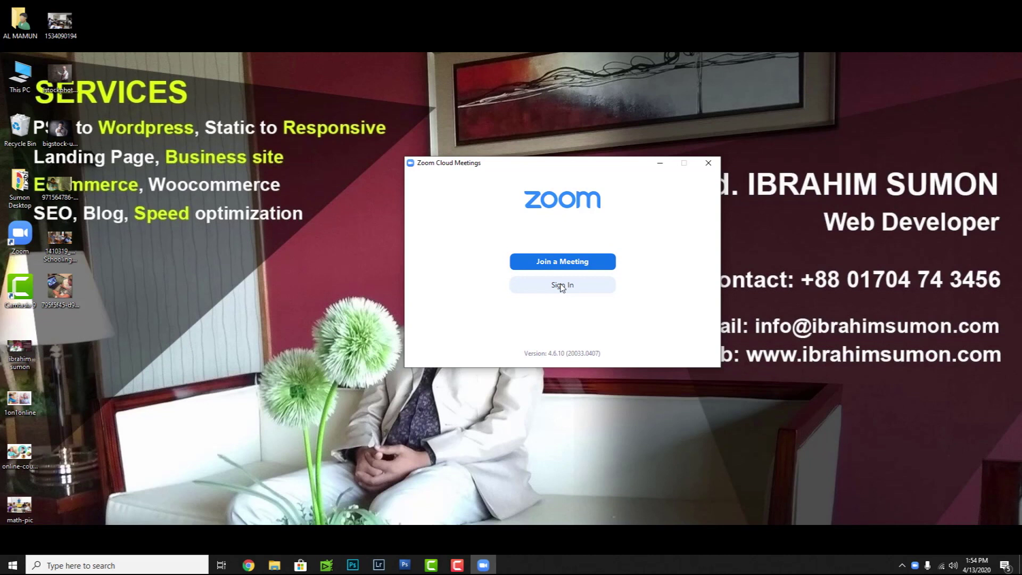
click(562, 287)
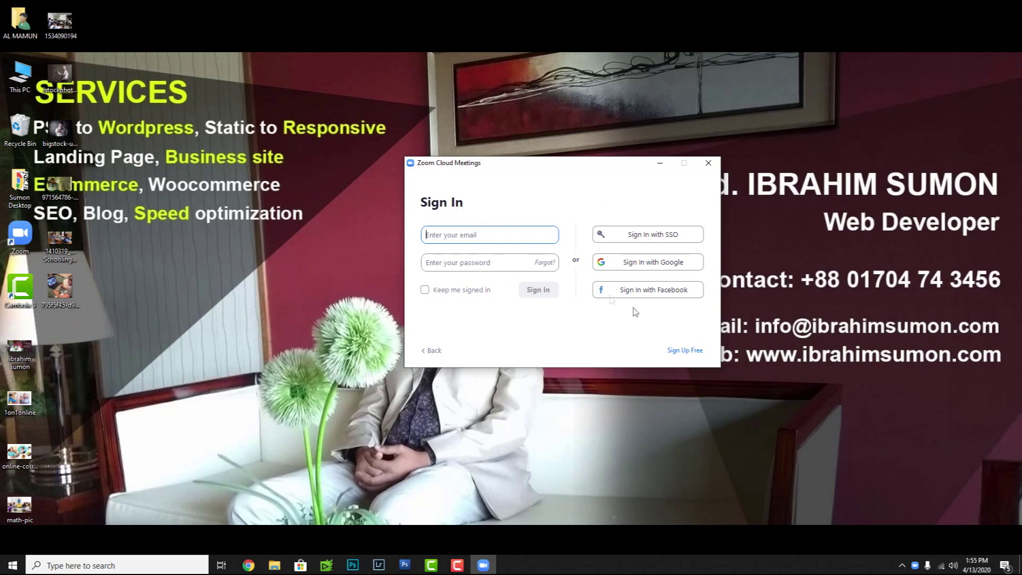
click(849, 396)
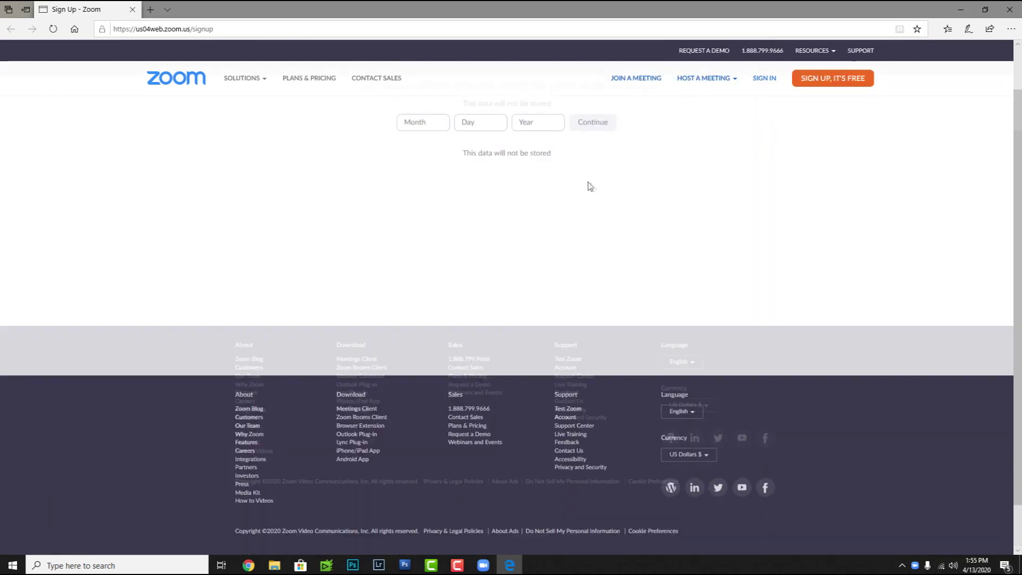
Submit birth date Jun 5, 2007 on the sign-up page, then close Edge.
click(440, 151)
click(424, 262)
click(475, 153)
click(479, 248)
click(537, 149)
click(526, 284)
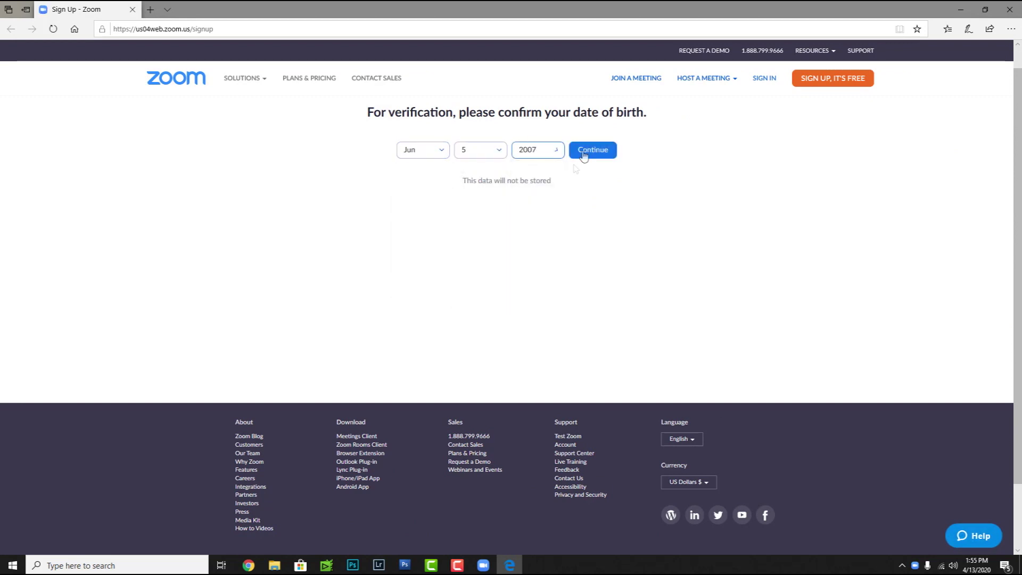
click(588, 151)
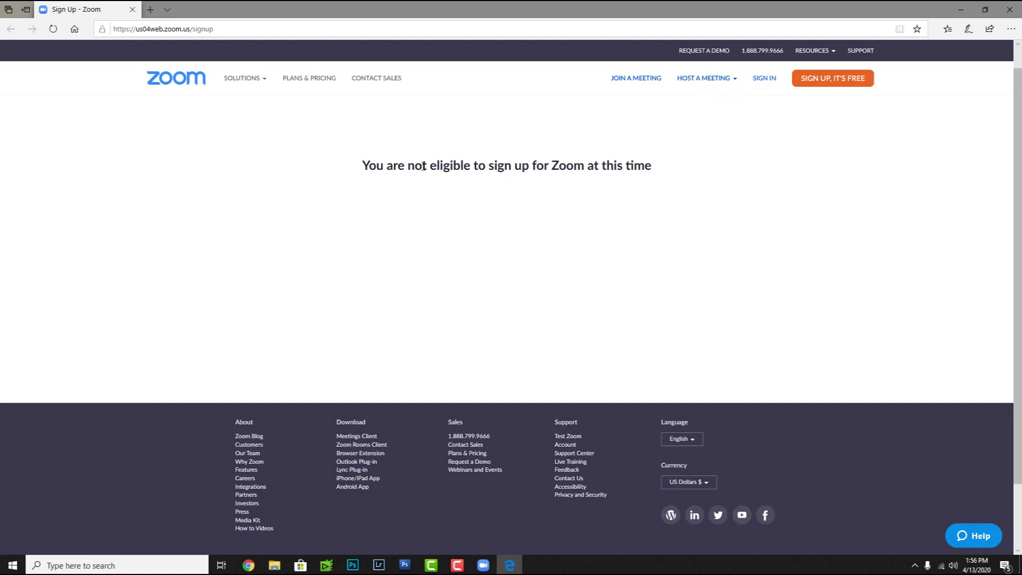
click(1009, 10)
Sign in with the account e-mail and password, then start a new meeting.
click(488, 236)
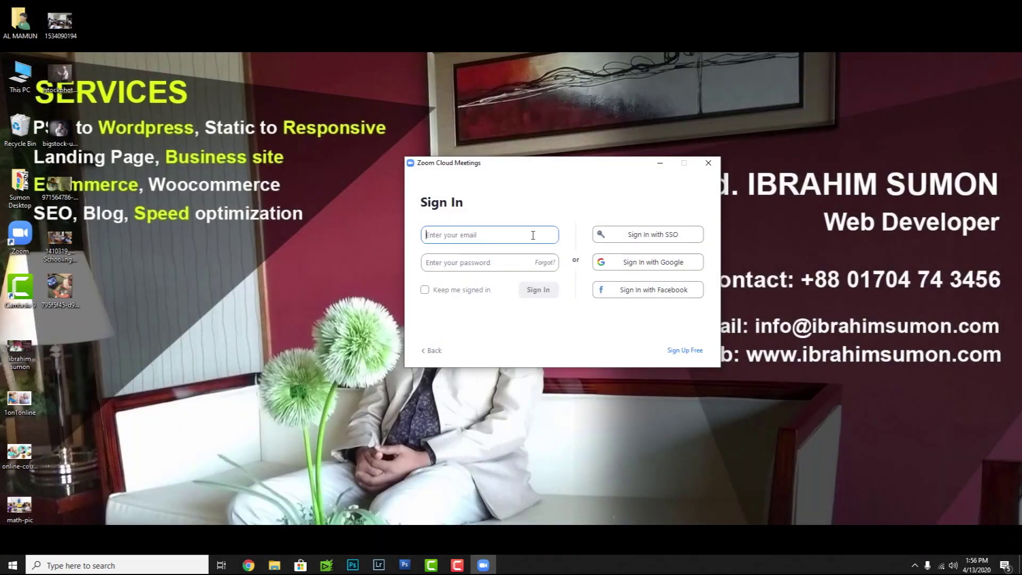
key(ctrl+v)
text(om)
key(Tab)
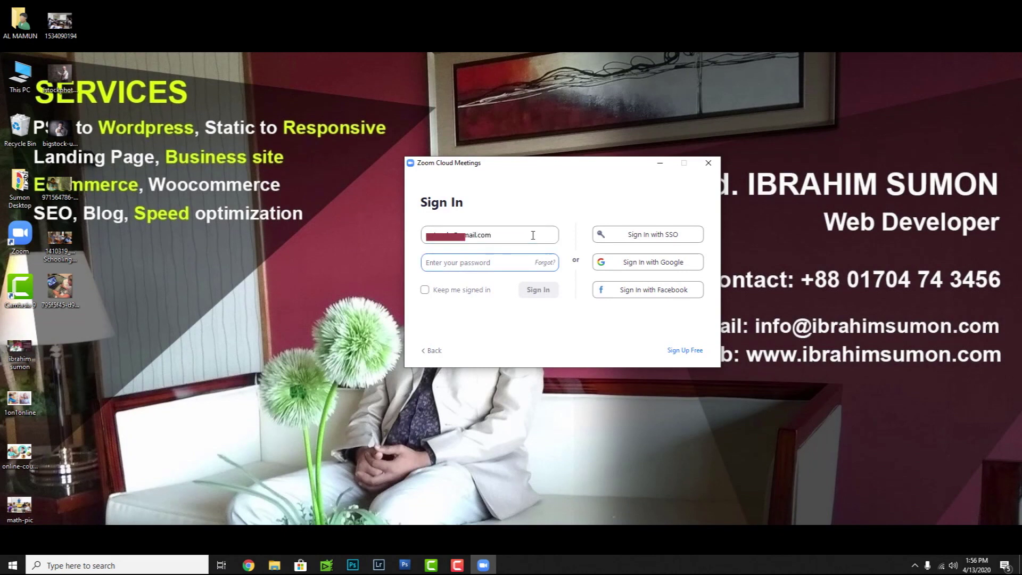
text(***)
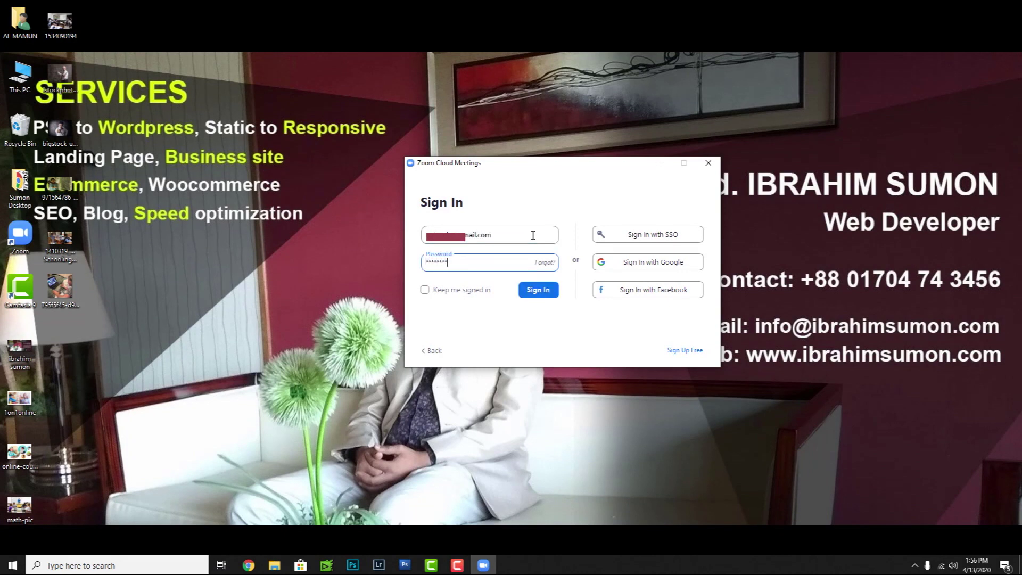
key(Return)
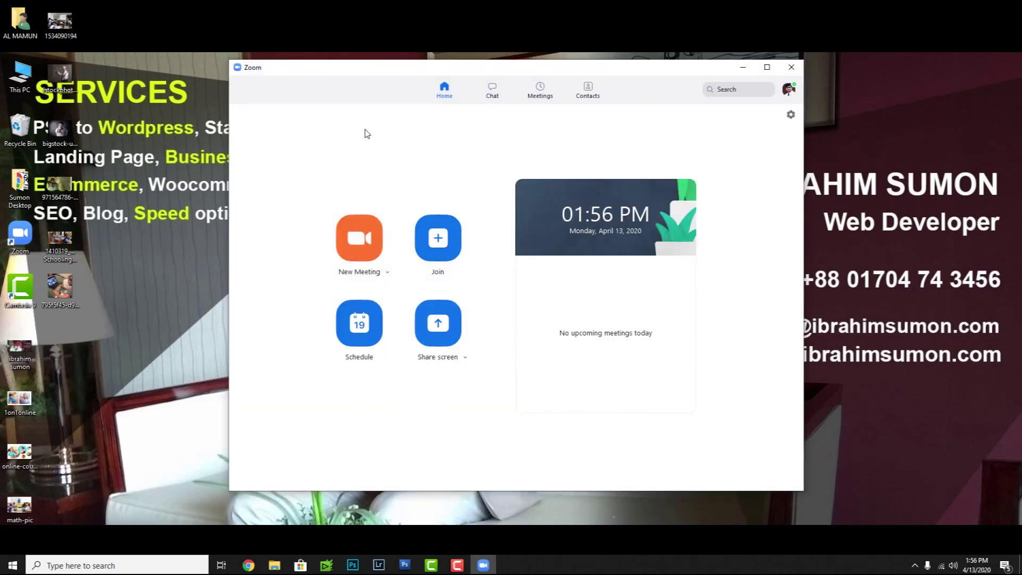
drag(402, 69, 435, 67)
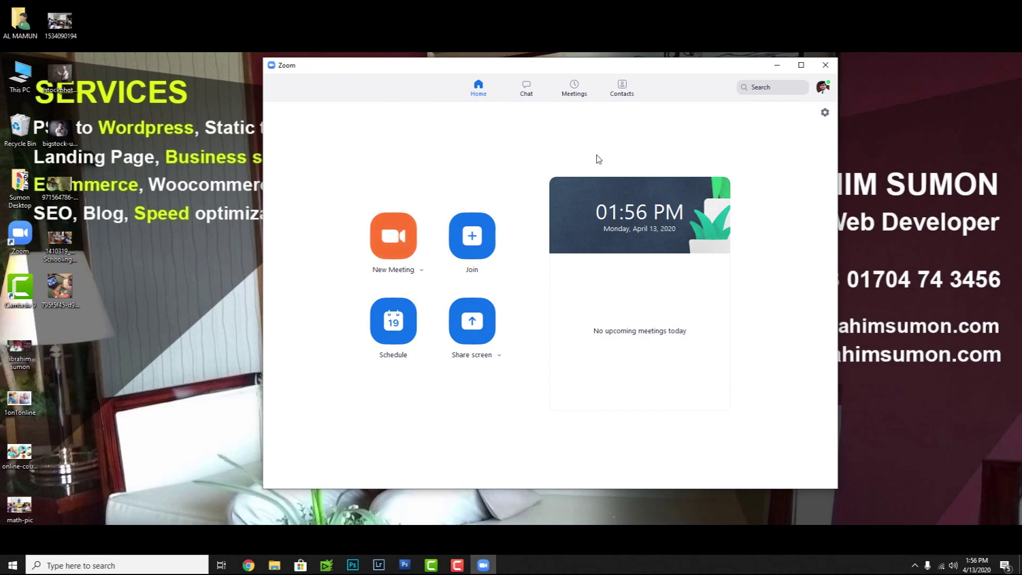
click(390, 224)
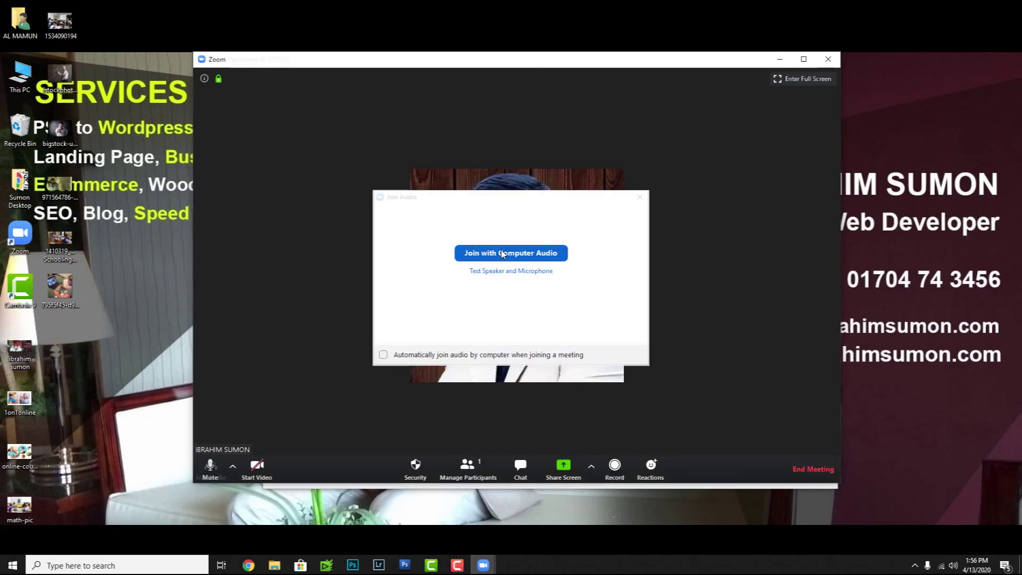
Join the meeting with computer audio and view its meeting details.
click(502, 252)
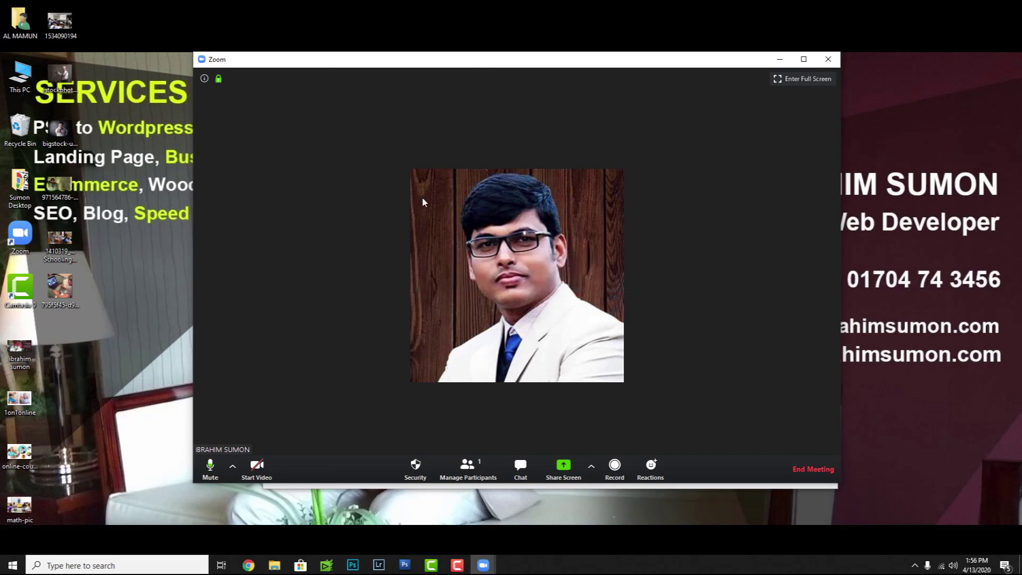
click(205, 80)
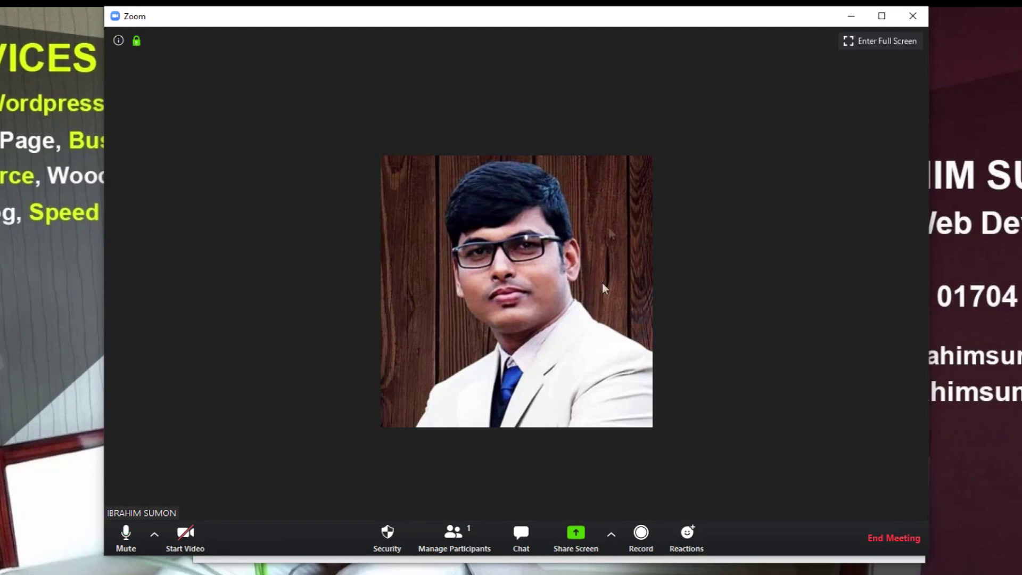
Show the participants list with only the host, then open the group chat.
click(450, 546)
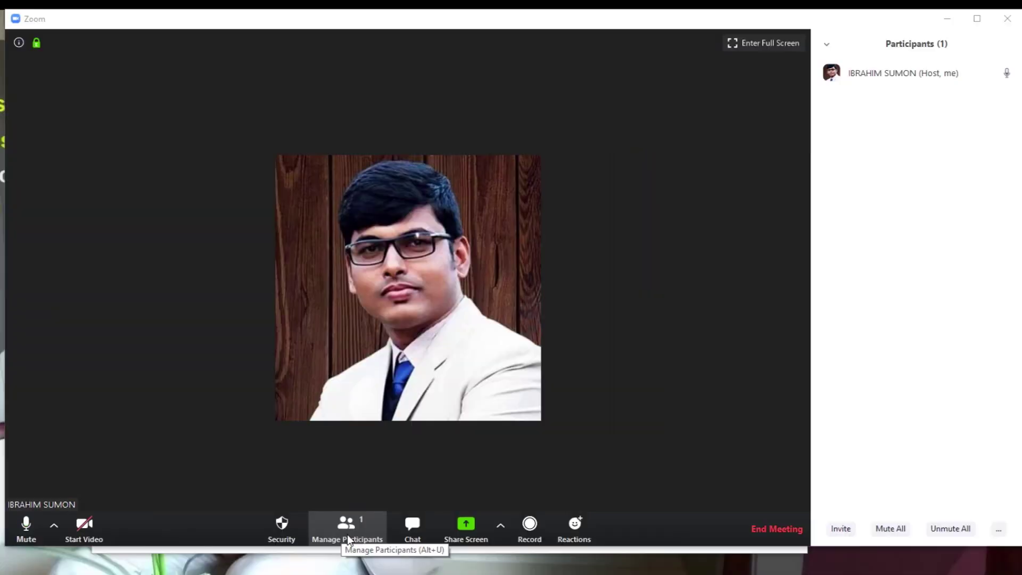
mouse_move(895, 78)
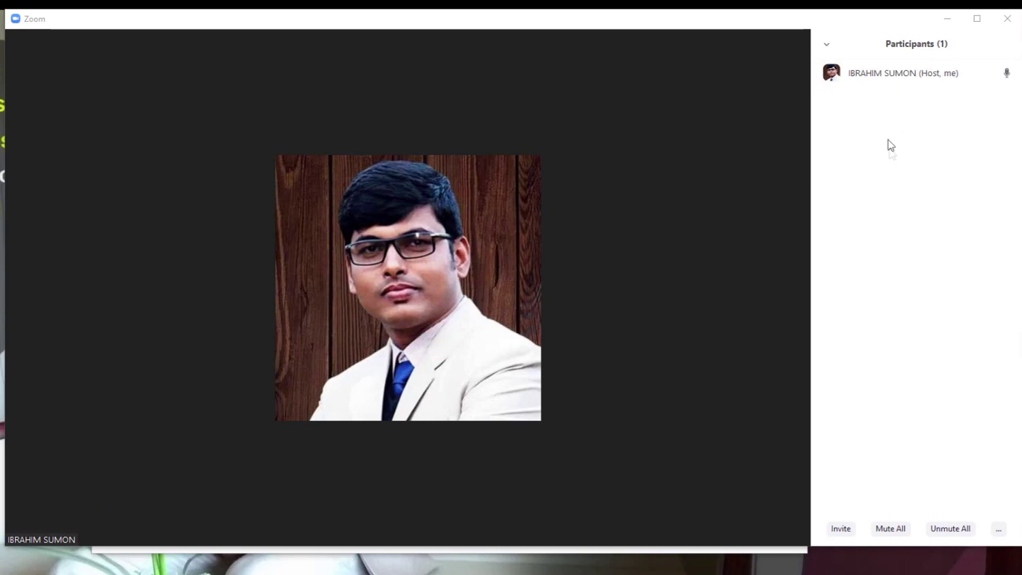
mouse_move(245, 379)
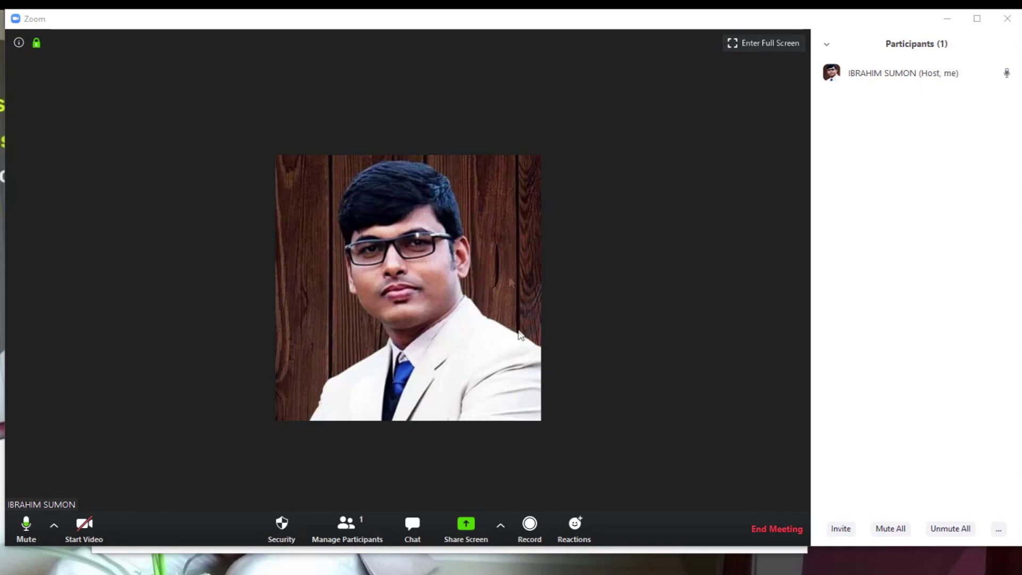
click(412, 528)
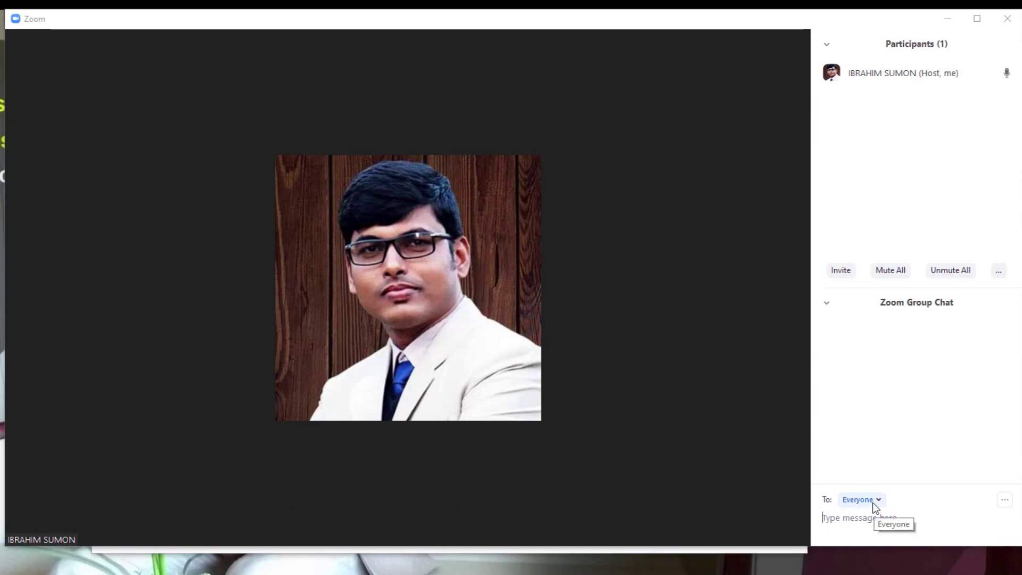
Send 'Hi' and 'I have a question' to Everyone, leaving the recipient unchanged.
text(H)
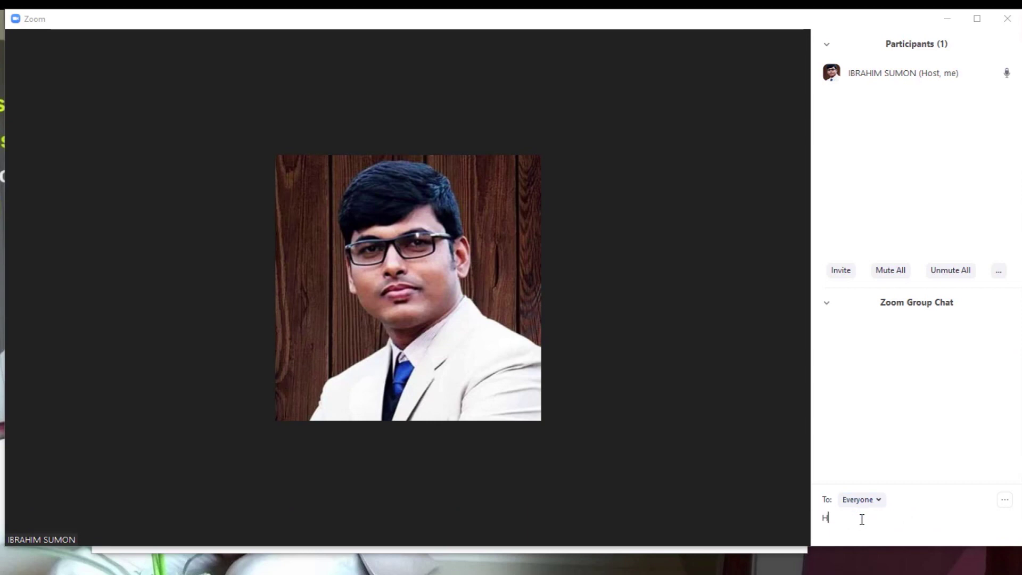
text(i)
key(Return)
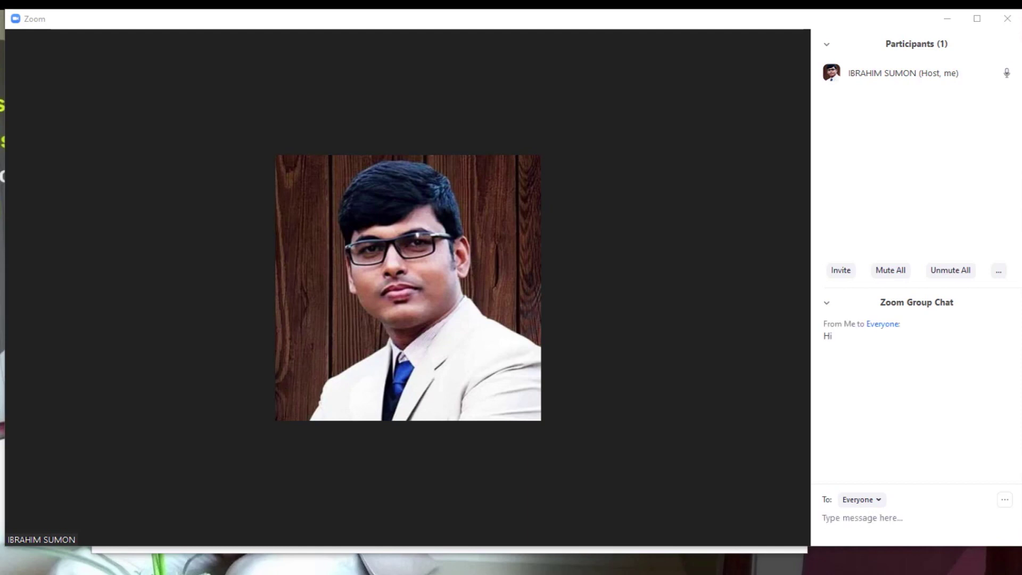
text(I have a question)
key(Return)
click(867, 502)
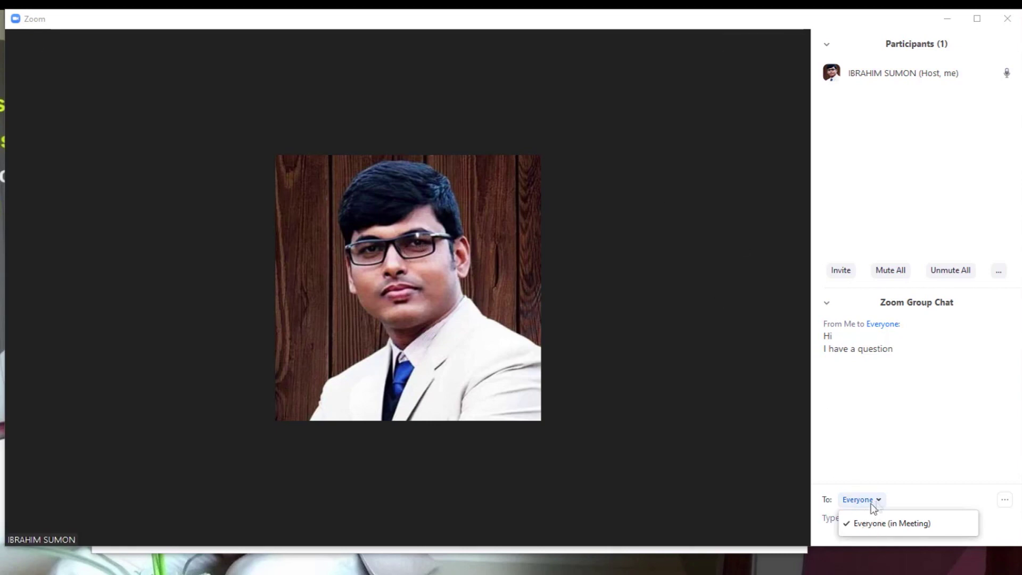
click(989, 522)
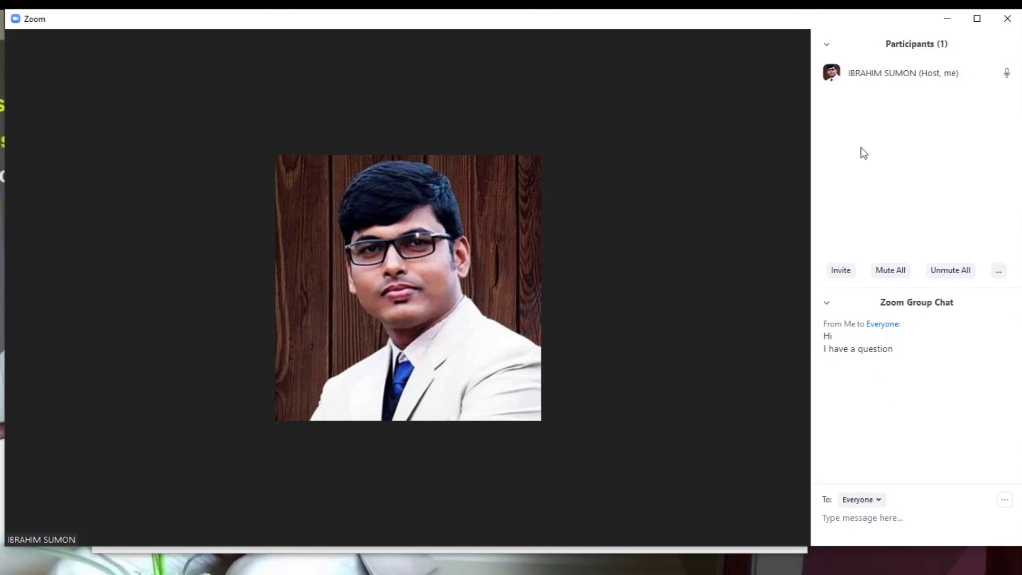
mouse_move(572, 195)
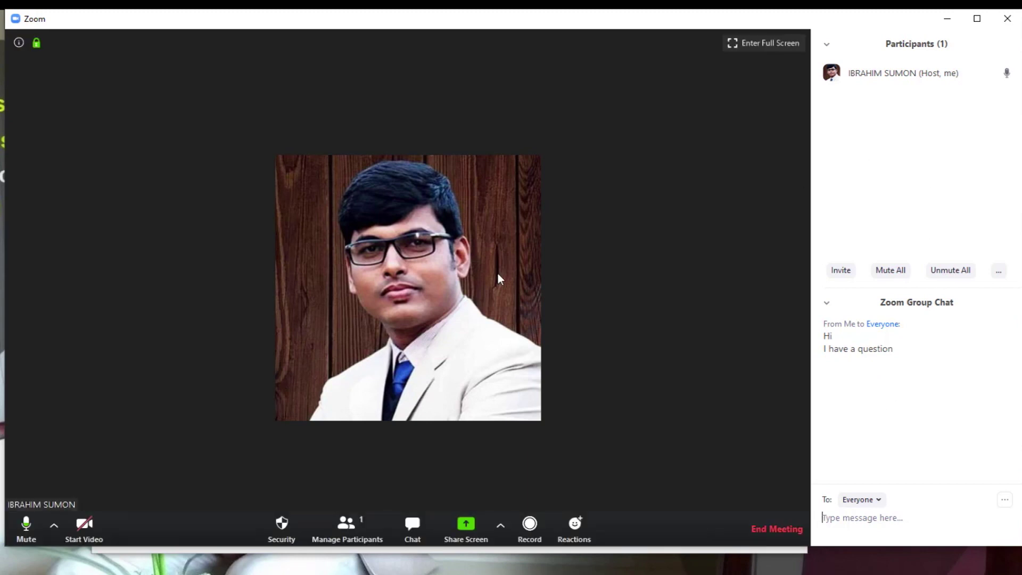
mouse_move(661, 301)
click(26, 531)
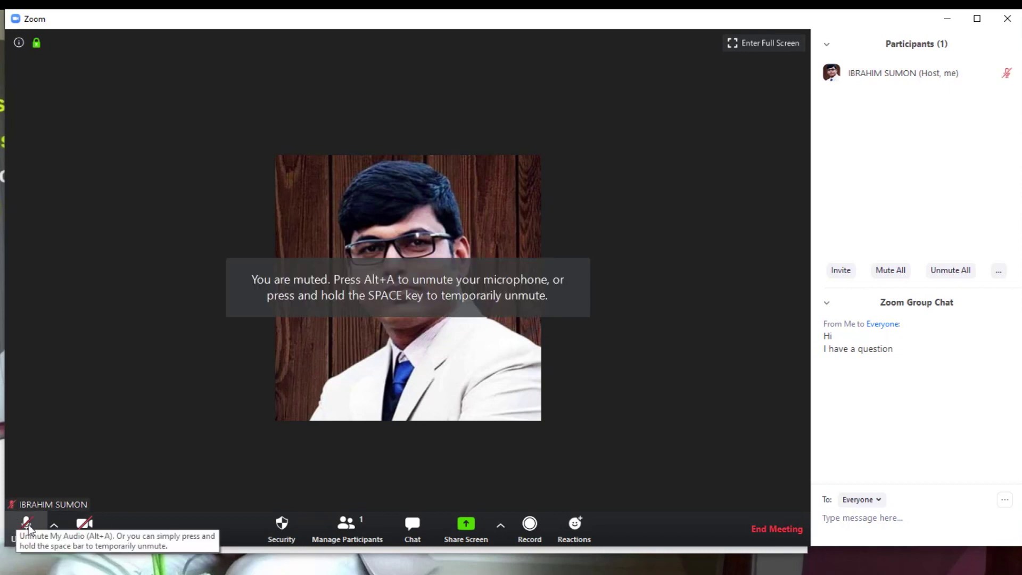
click(26, 530)
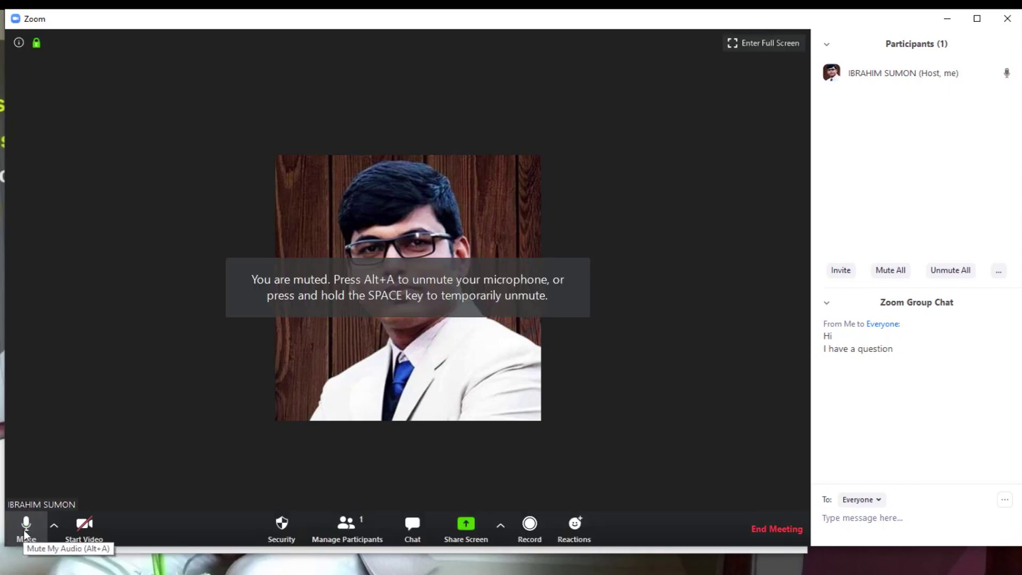
click(92, 532)
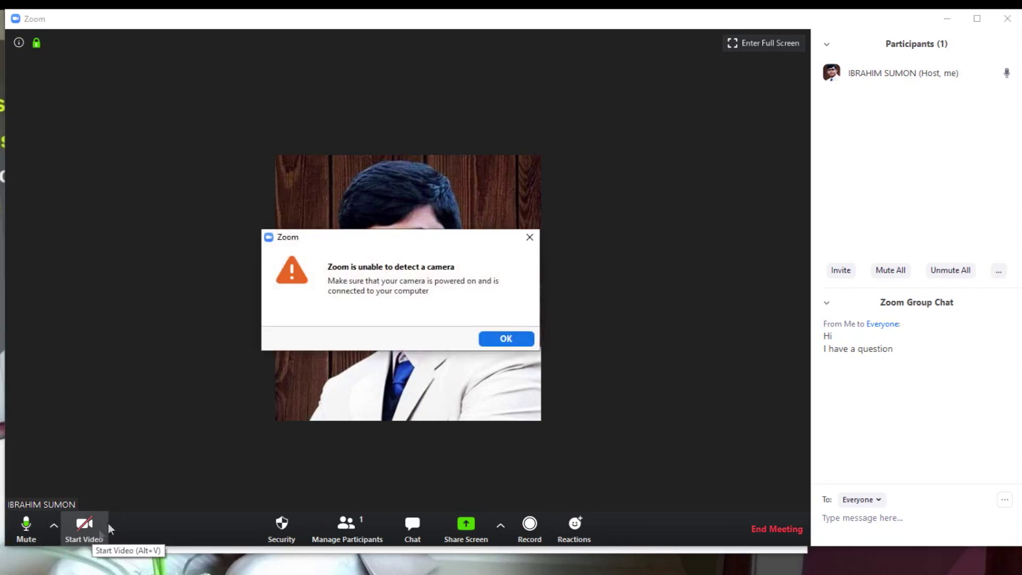
click(529, 236)
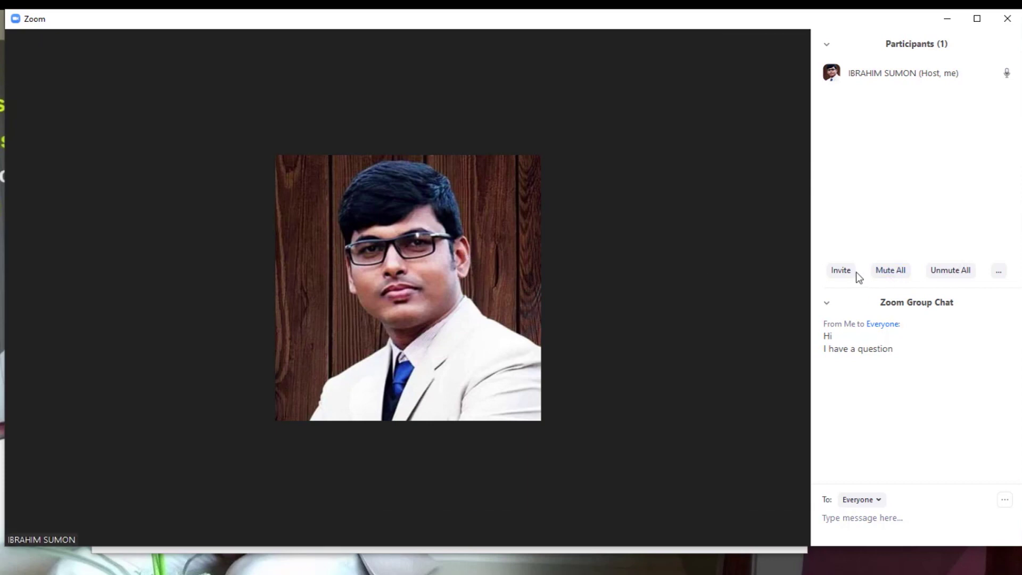
click(896, 273)
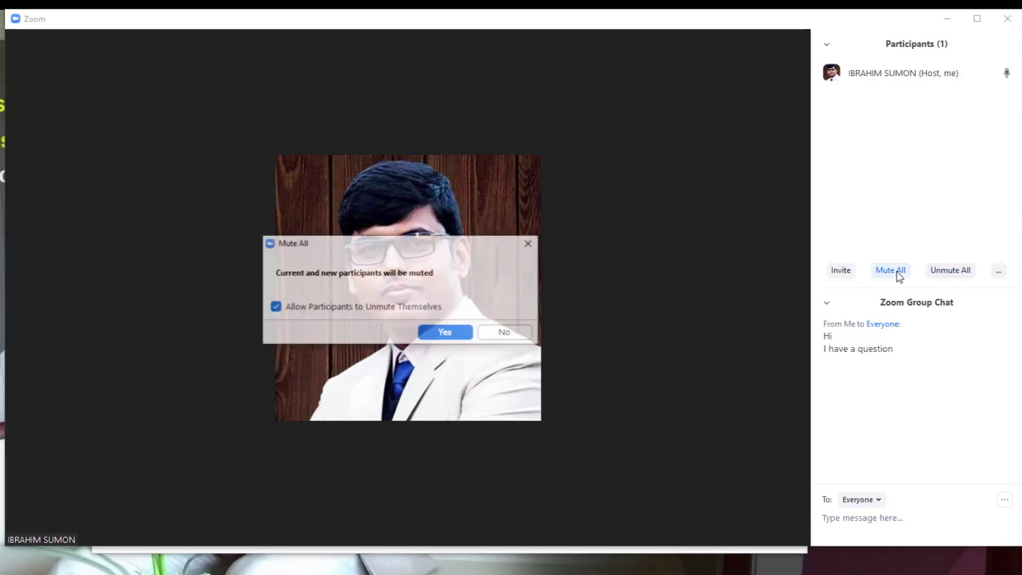
click(445, 334)
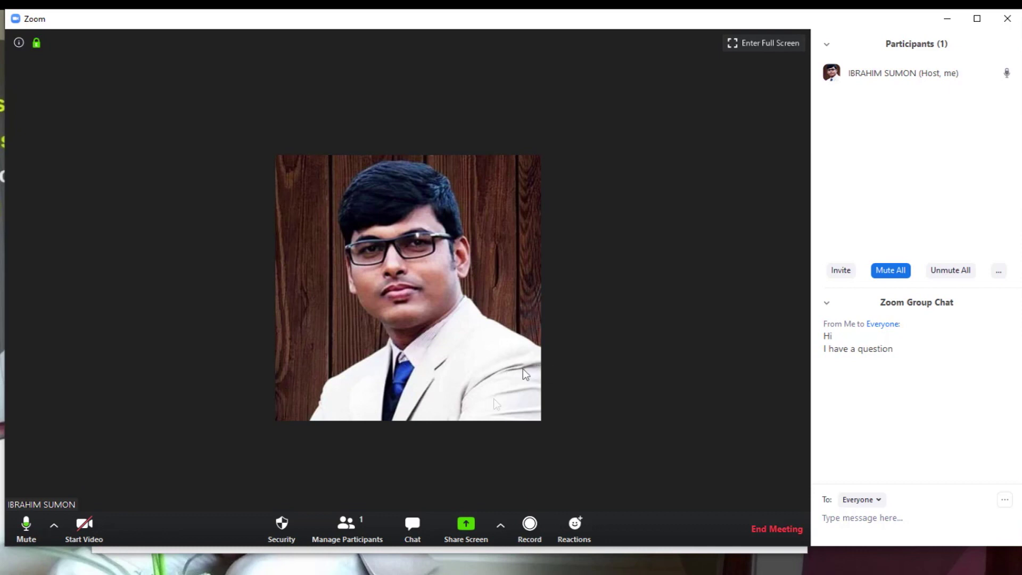
click(943, 270)
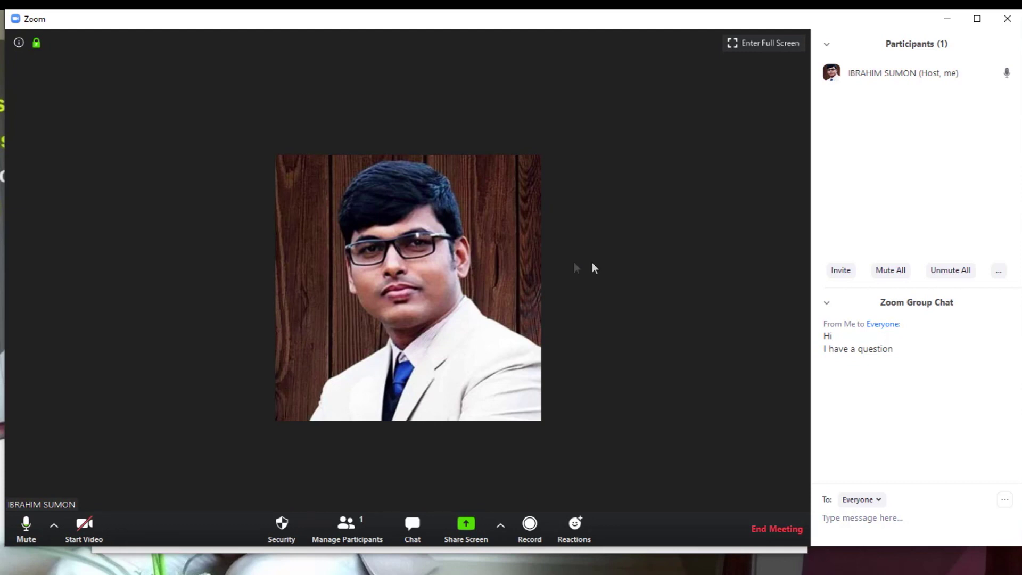
click(470, 530)
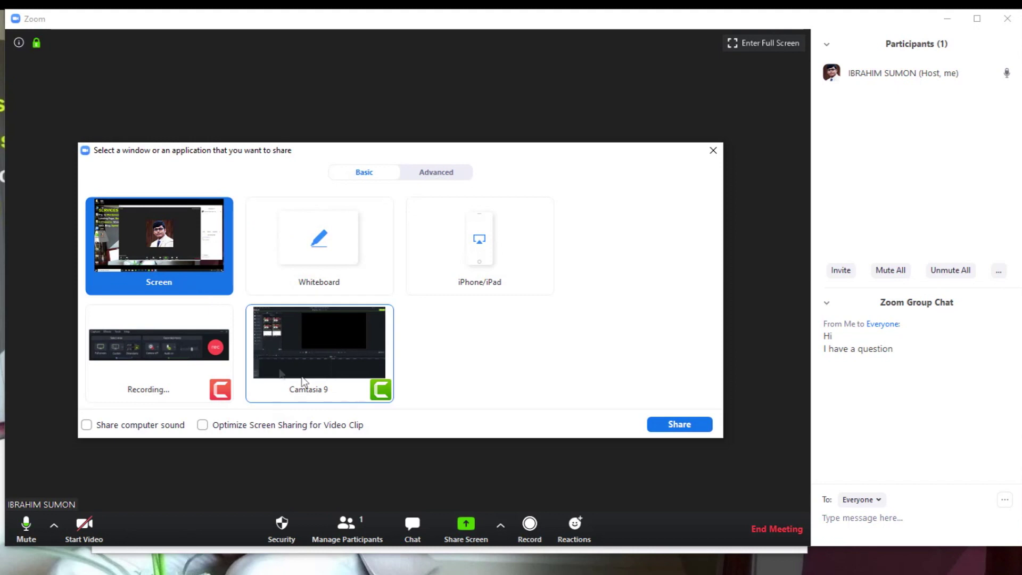
click(713, 150)
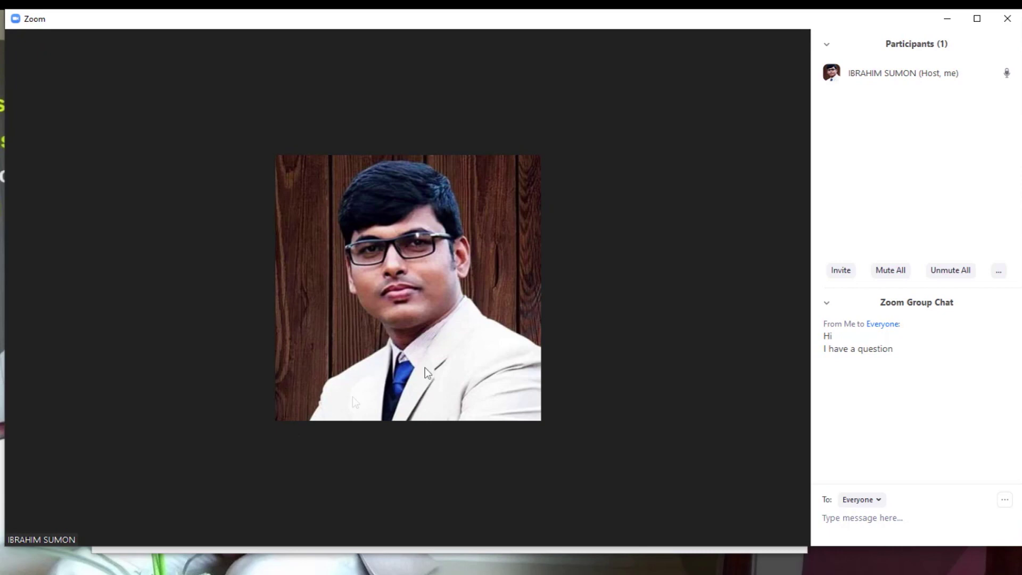
mouse_move(397, 442)
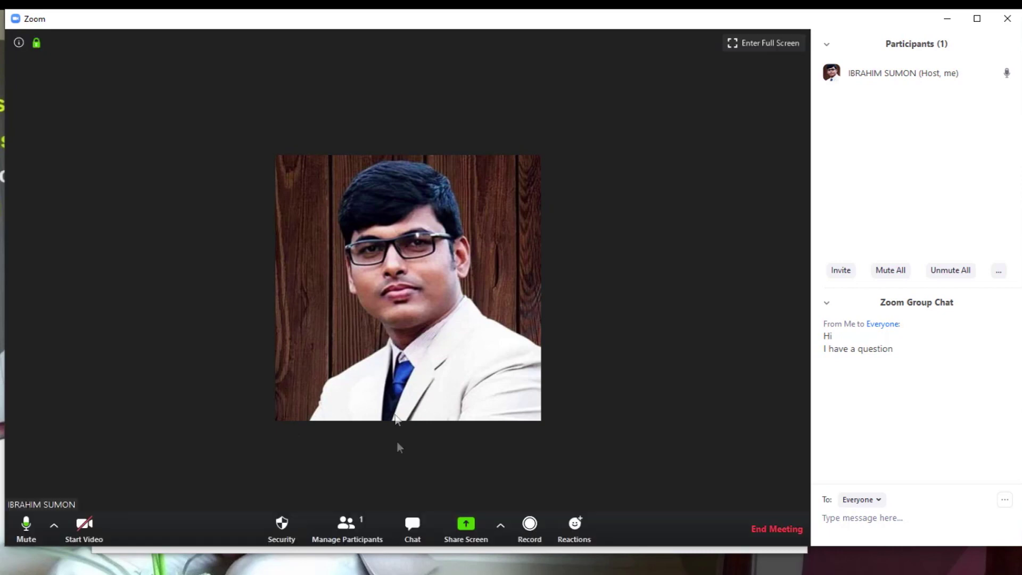
Pick the Whiteboard tile in the Share Screen picker and share it.
click(471, 528)
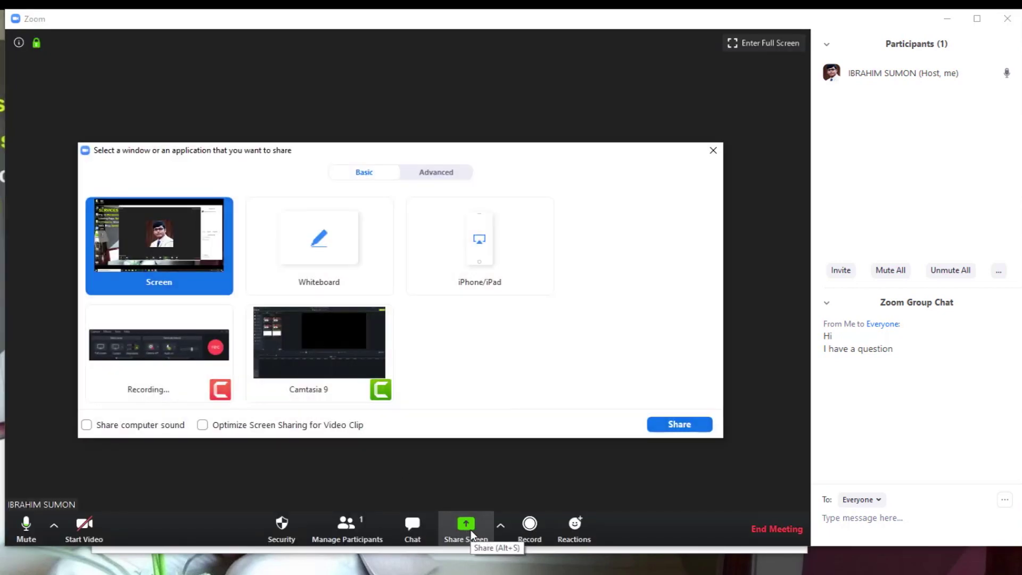
click(321, 242)
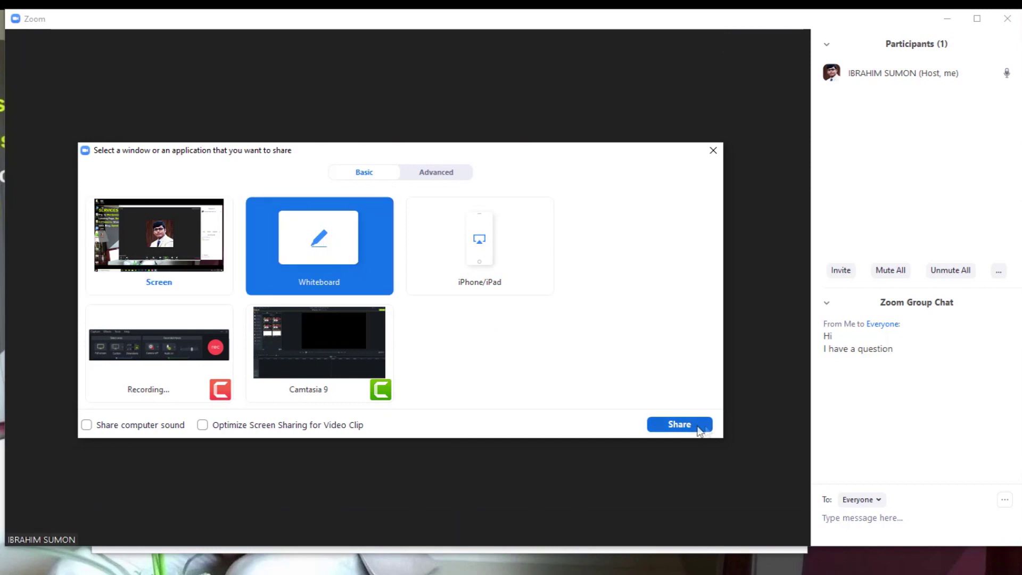
click(699, 426)
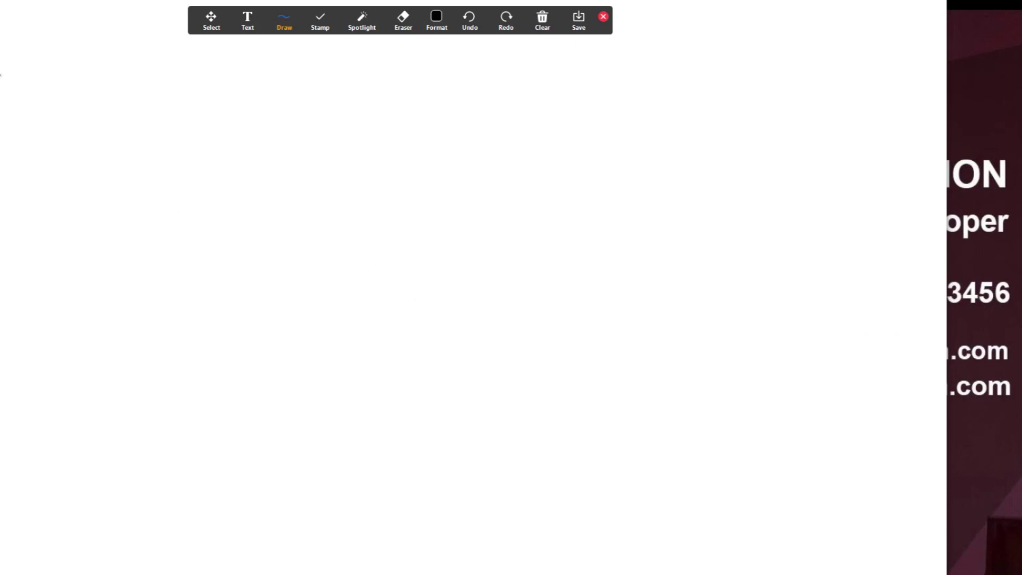
Add a text annotation near the top-left reading 'A apple' and 'B Ball' on two lines.
click(241, 29)
click(15, 128)
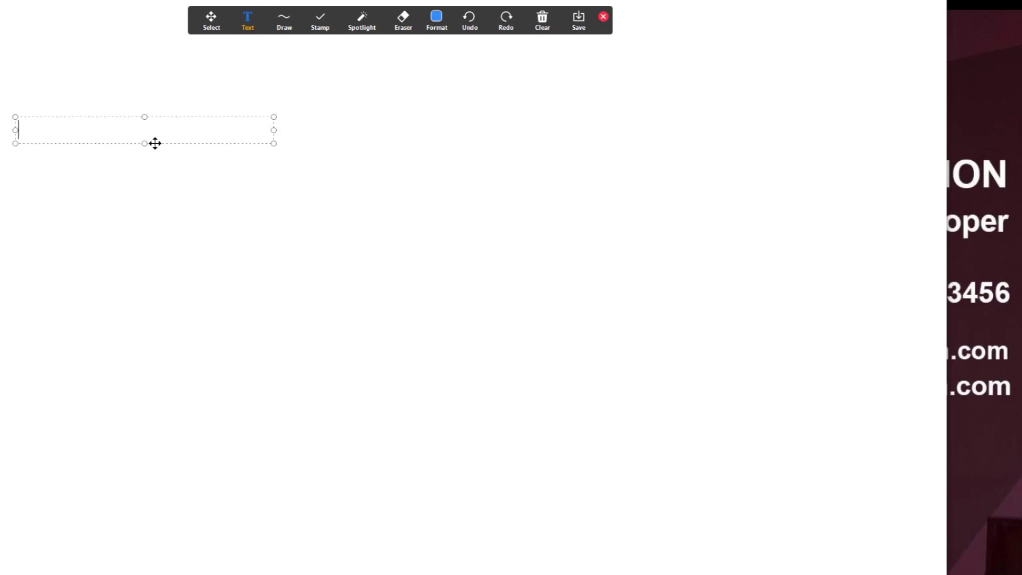
text(A apple\)
key(Return)
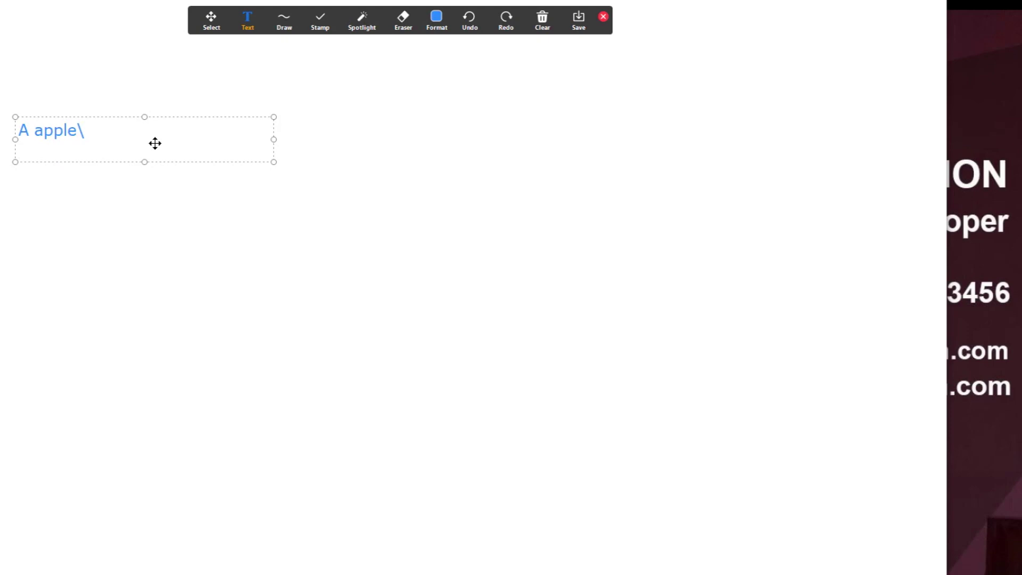
key(BackSpace)
key(BackSpace)
key(Return)
text(B Ball)
key(Return)
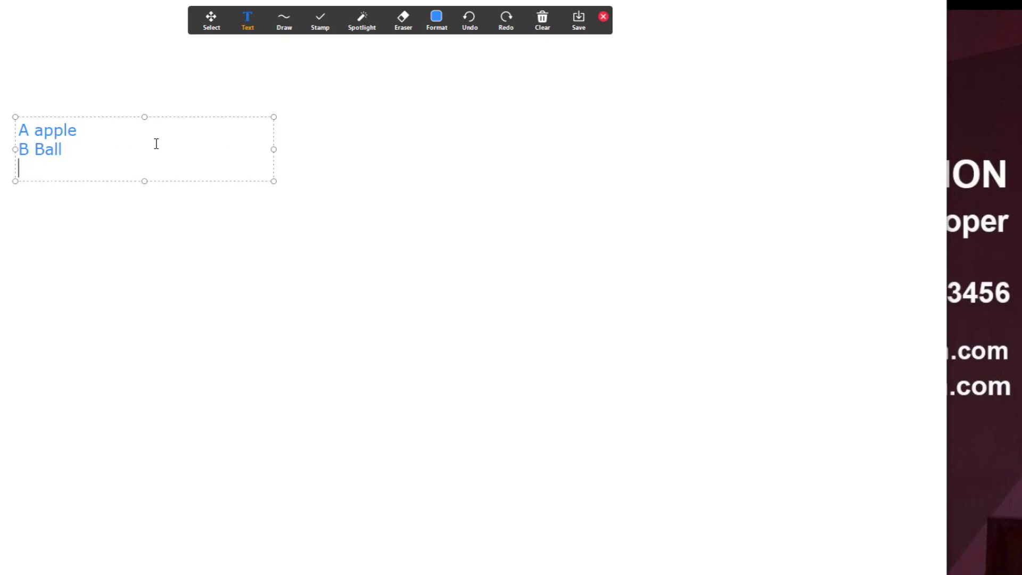
Widen the text box to the right and select both text lines.
drag(272, 181, 645, 182)
click(88, 148)
key(shift+Home)
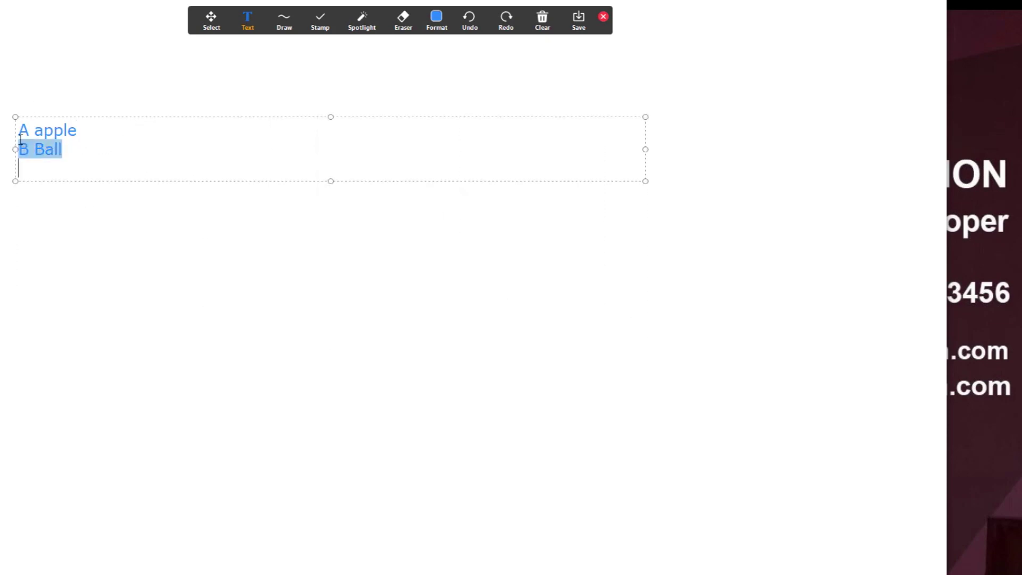
key(shift+Up)
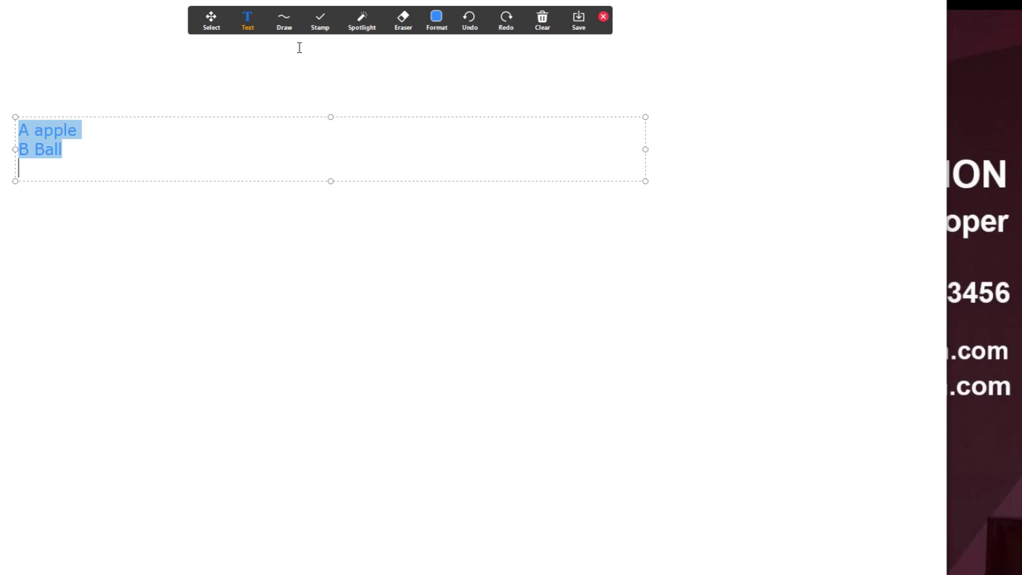
click(283, 31)
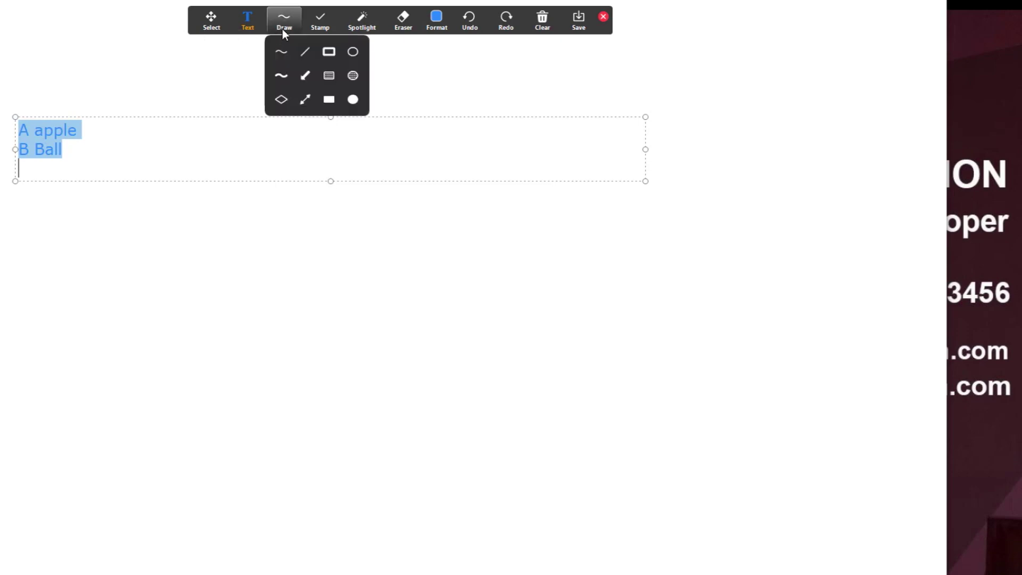
Draw large freehand letters A, B, C and D across the whiteboard with a thick pen.
click(285, 78)
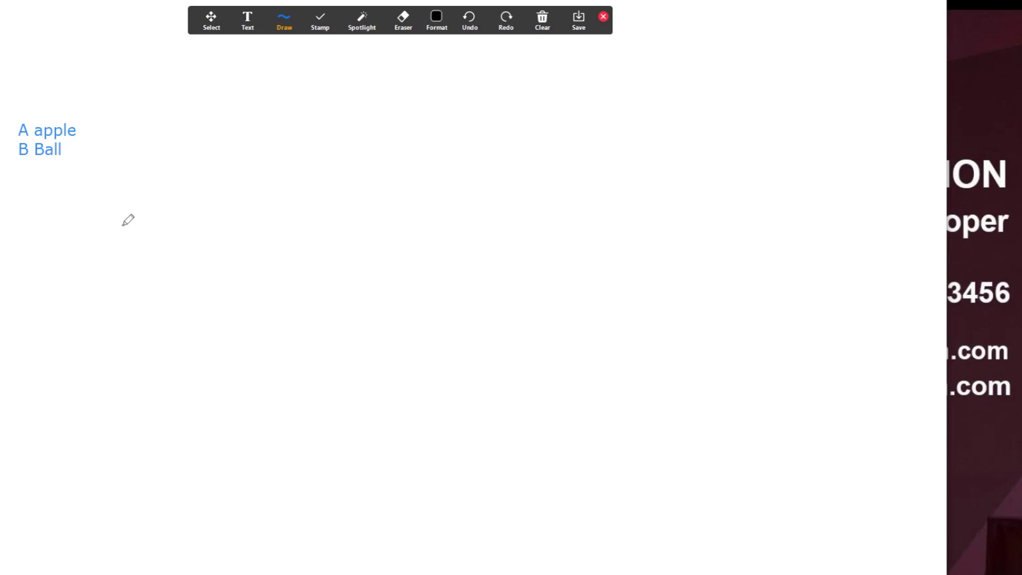
drag(123, 223, 83, 346)
drag(129, 221, 164, 335)
drag(103, 298, 148, 293)
drag(257, 206, 246, 336)
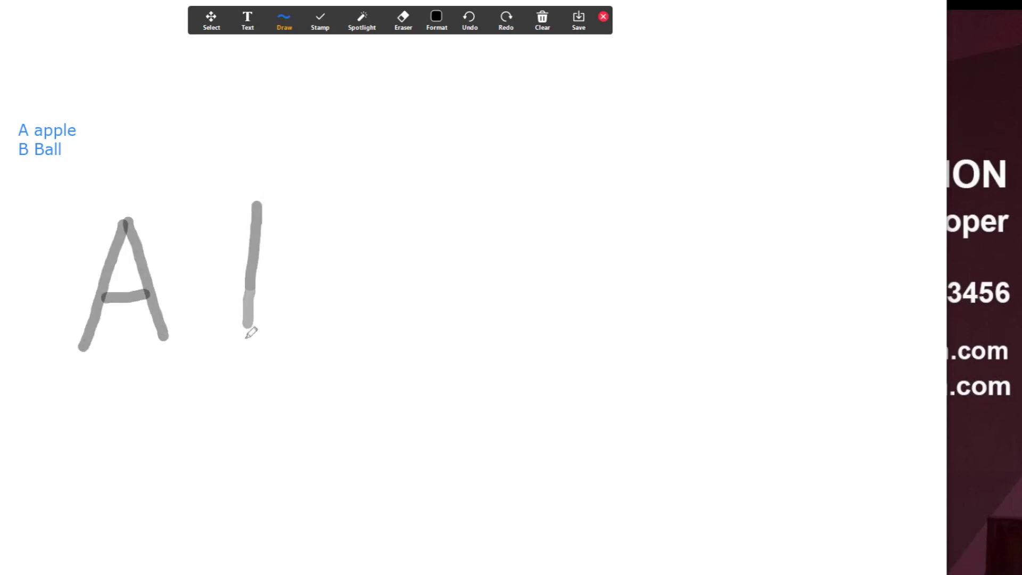
mouse_move(258, 209)
mouse_down()
mouse_move(272, 282)
mouse_move(270, 341)
mouse_move(240, 334)
mouse_up()
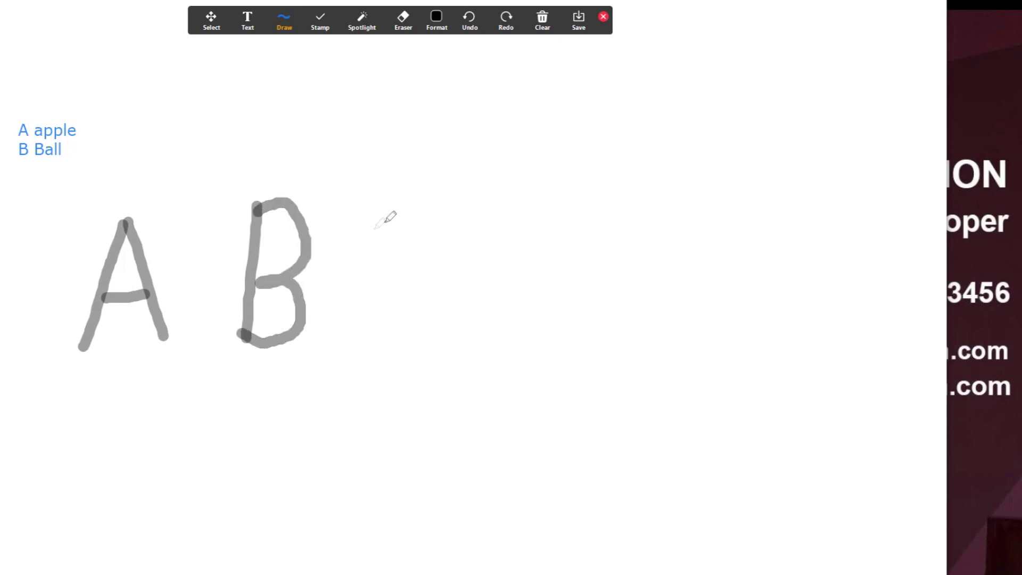
mouse_move(430, 207)
mouse_down()
mouse_move(453, 184)
mouse_move(478, 313)
mouse_up()
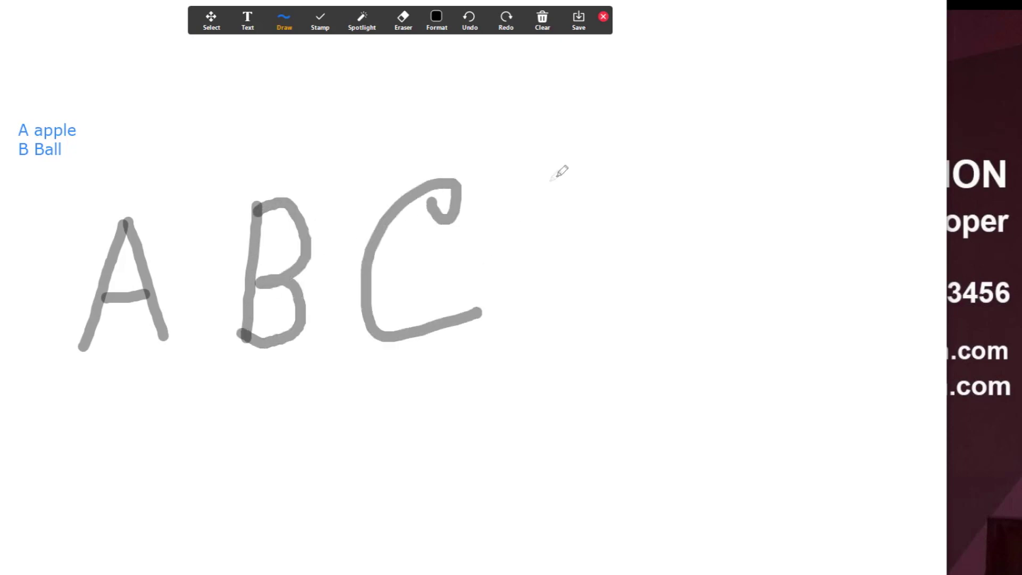
drag(563, 171, 571, 313)
drag(560, 171, 571, 321)
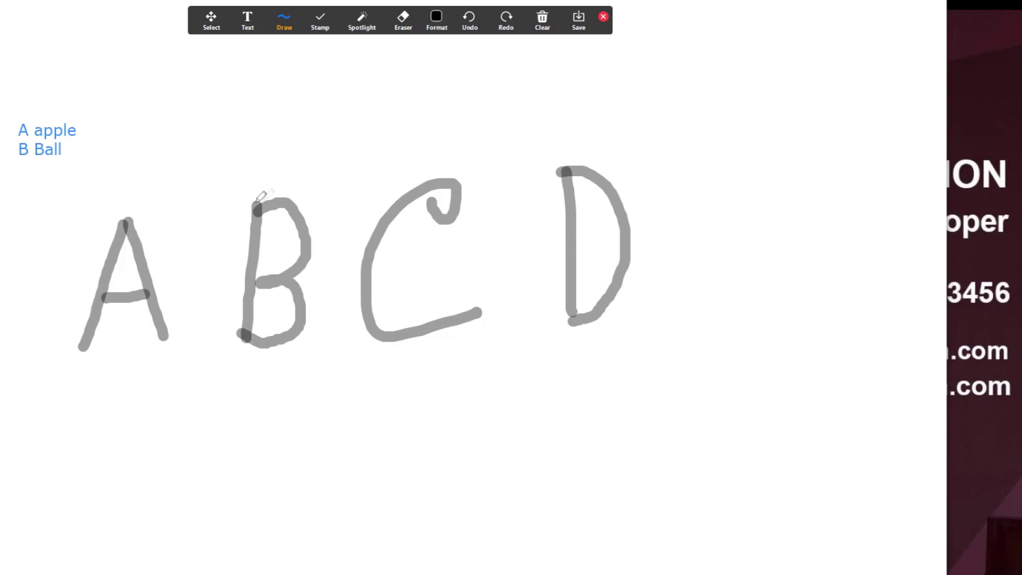
Stamp a dot, an arrow and a red heart on the whiteboard left of the A.
click(318, 32)
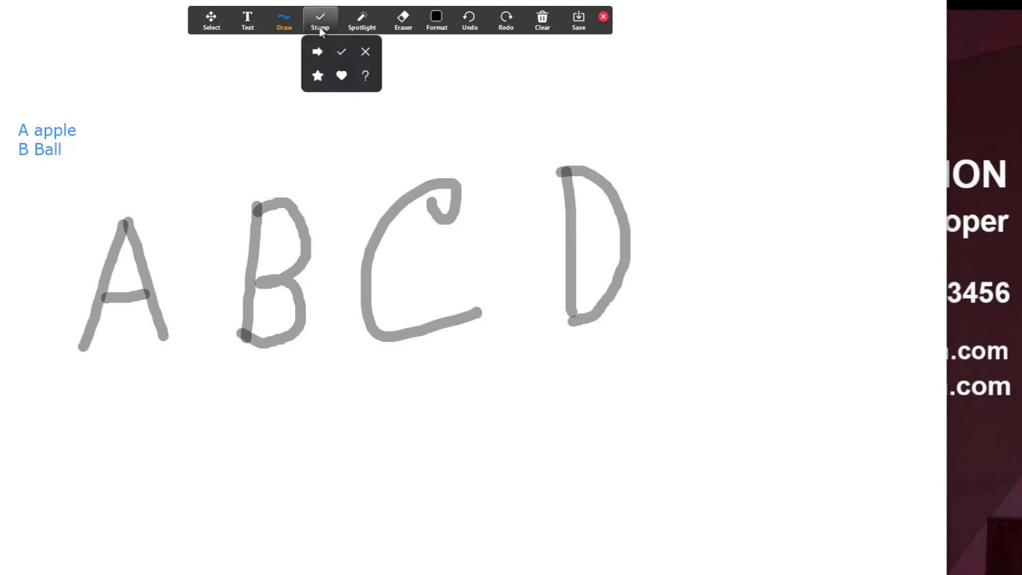
click(12, 194)
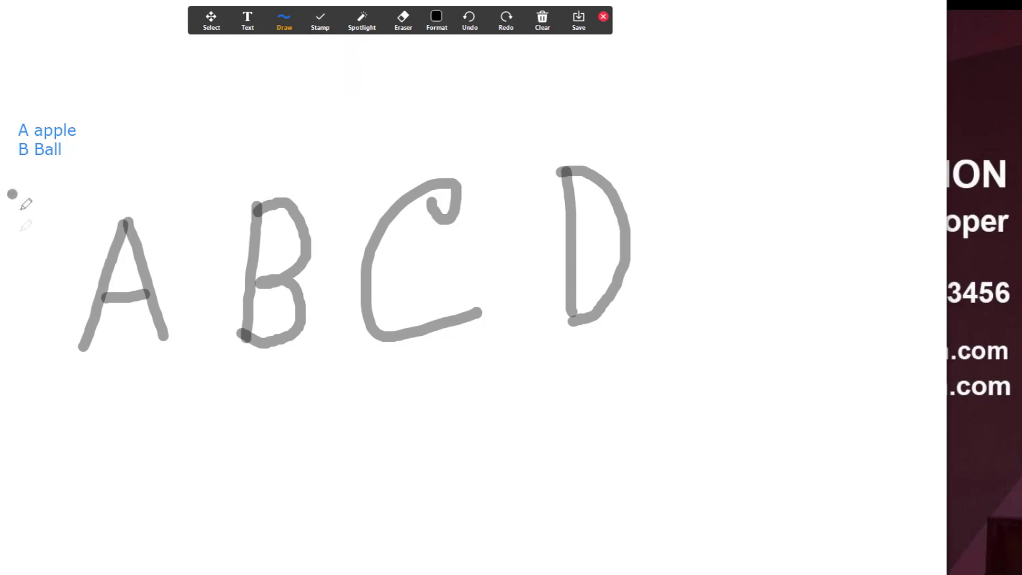
click(320, 20)
click(315, 53)
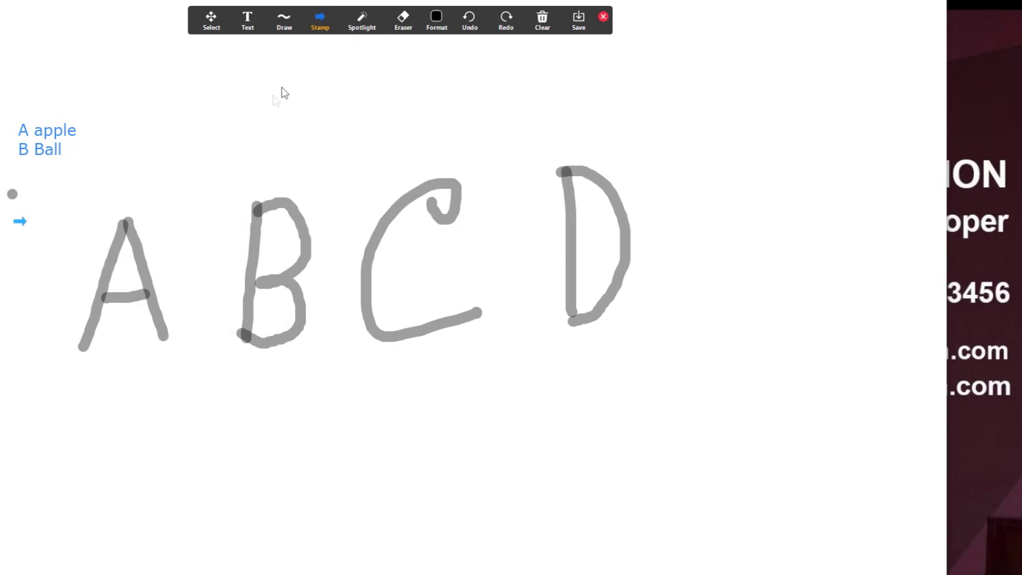
click(333, 30)
click(340, 75)
click(24, 250)
Add a gold star, a red X and a green check stamp near the A.
click(320, 20)
click(315, 75)
click(28, 273)
mouse_move(351, 27)
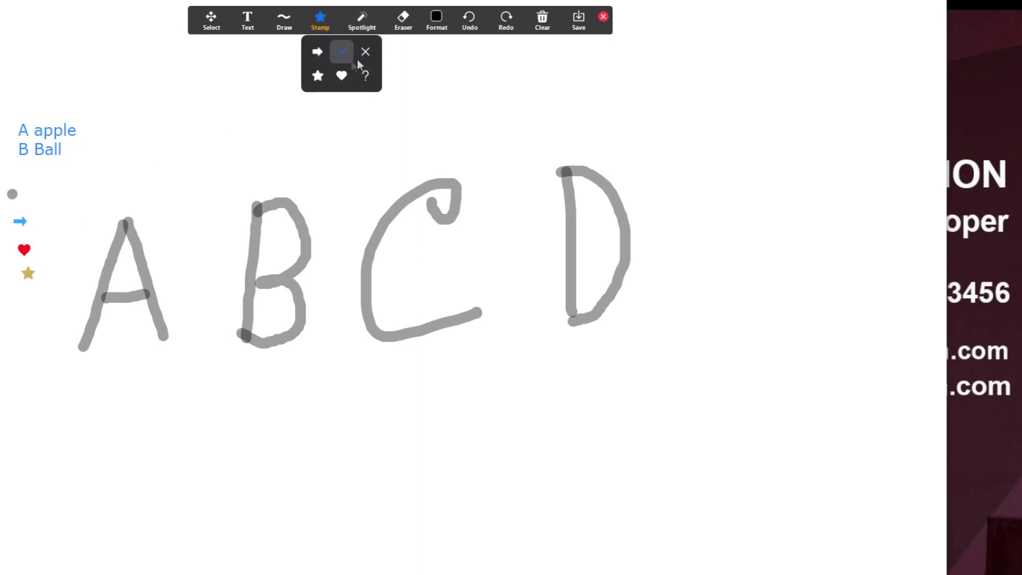
click(366, 51)
click(70, 226)
click(334, 24)
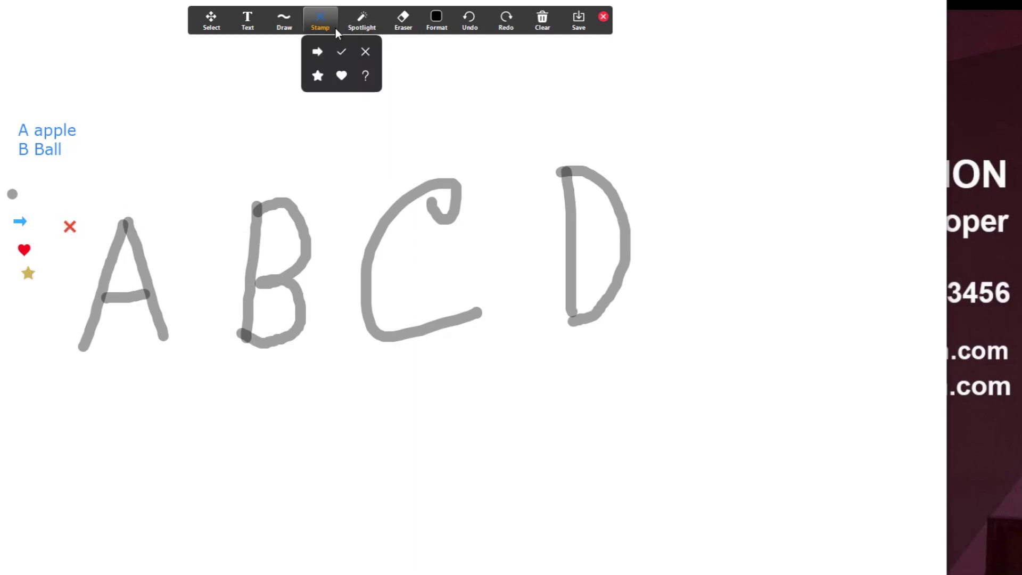
click(344, 56)
click(40, 204)
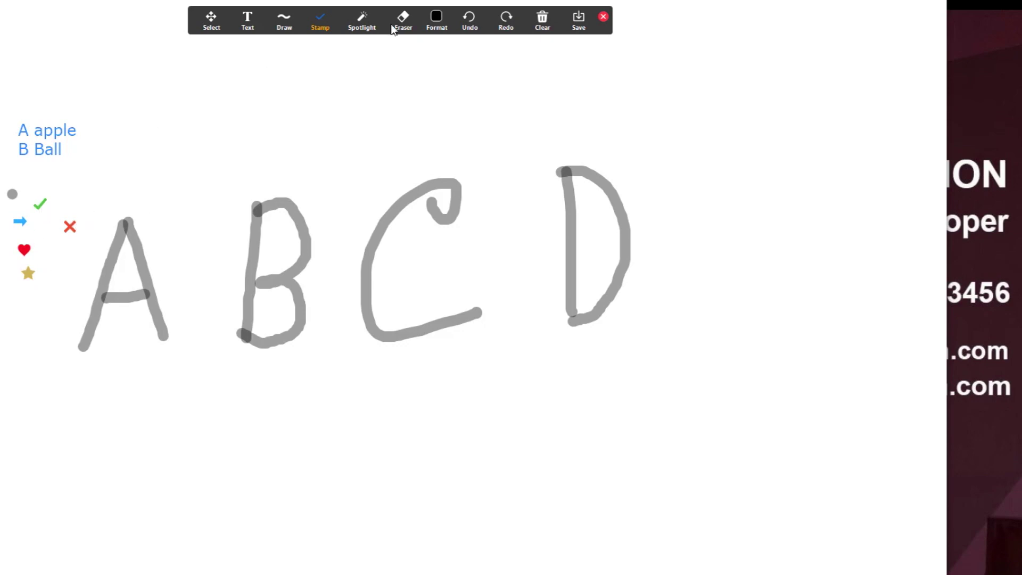
Switch the annotation pointer to Spotlight.
click(360, 27)
click(360, 25)
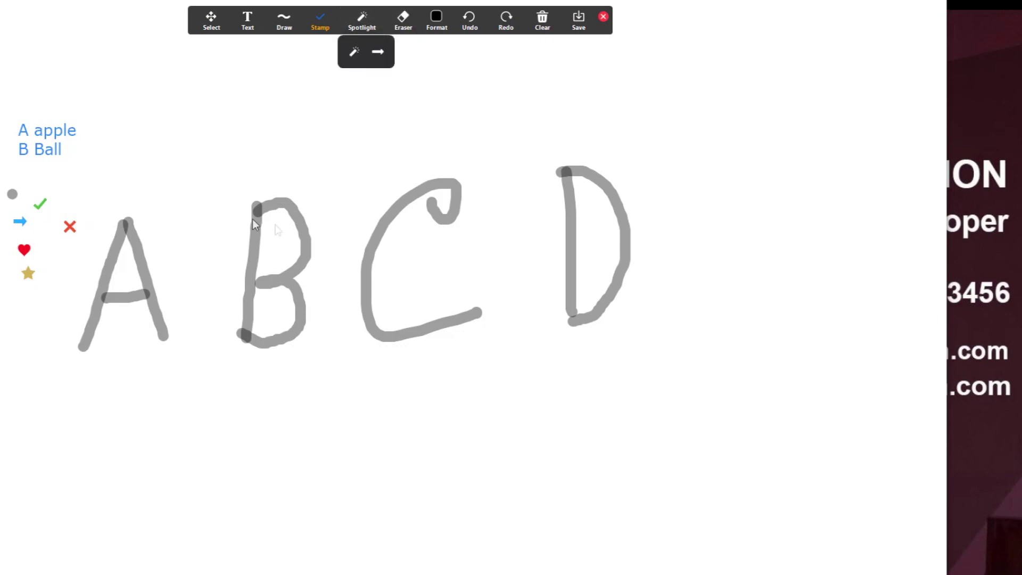
click(364, 28)
click(355, 51)
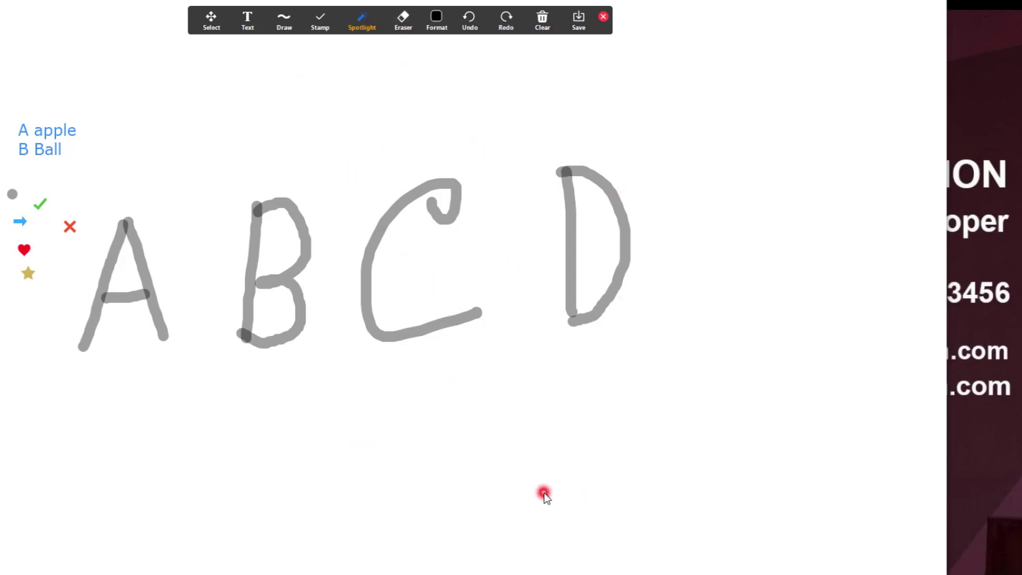
Save the whiteboard, then erase all its text, letters and stamps.
click(578, 21)
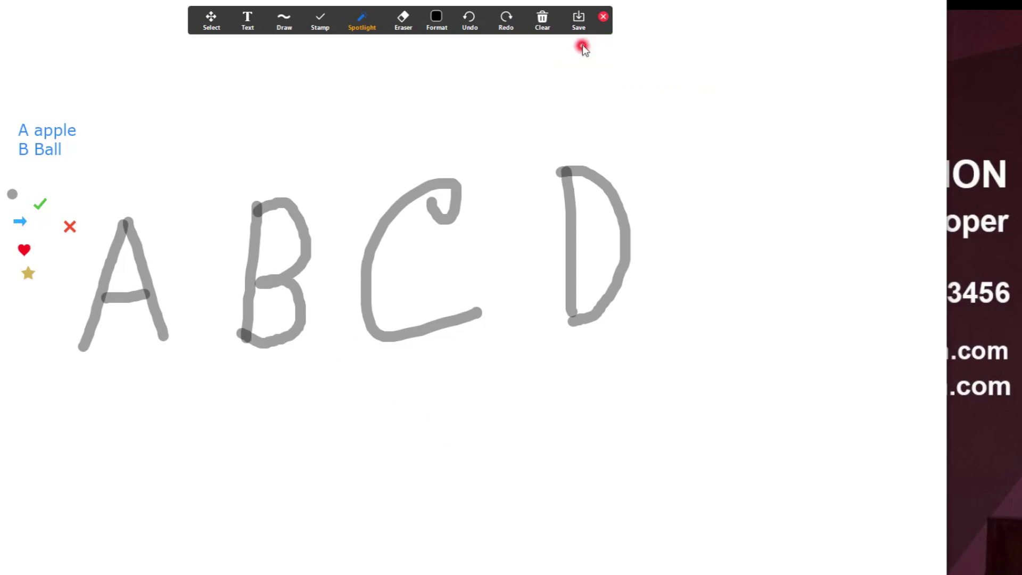
click(407, 25)
mouse_move(48, 139)
mouse_down()
mouse_move(80, 201)
mouse_move(36, 126)
mouse_move(48, 192)
mouse_move(114, 209)
mouse_move(532, 244)
mouse_move(210, 283)
mouse_up()
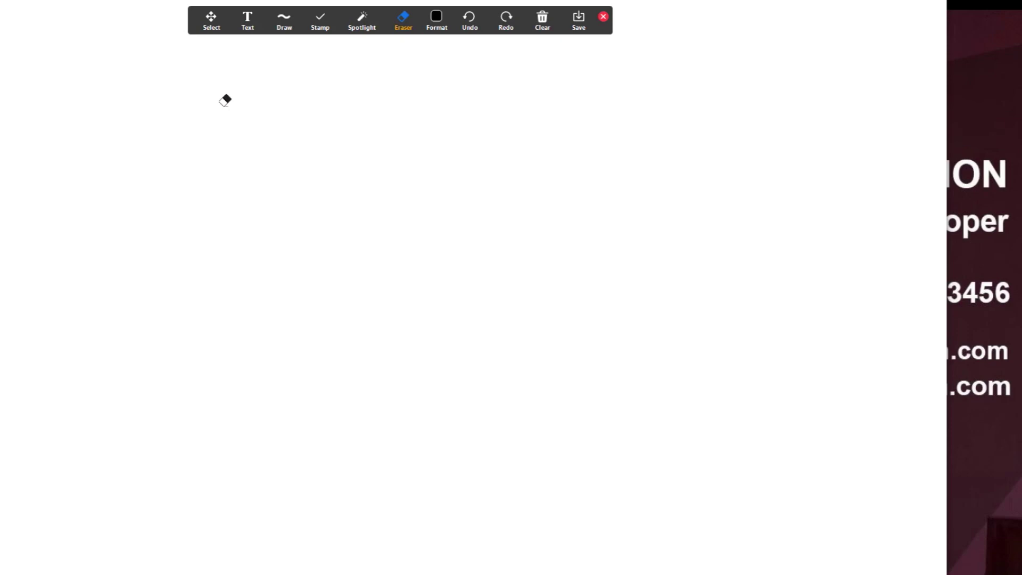
Check the Clear options, then close the whiteboard to return to the meeting view.
click(540, 19)
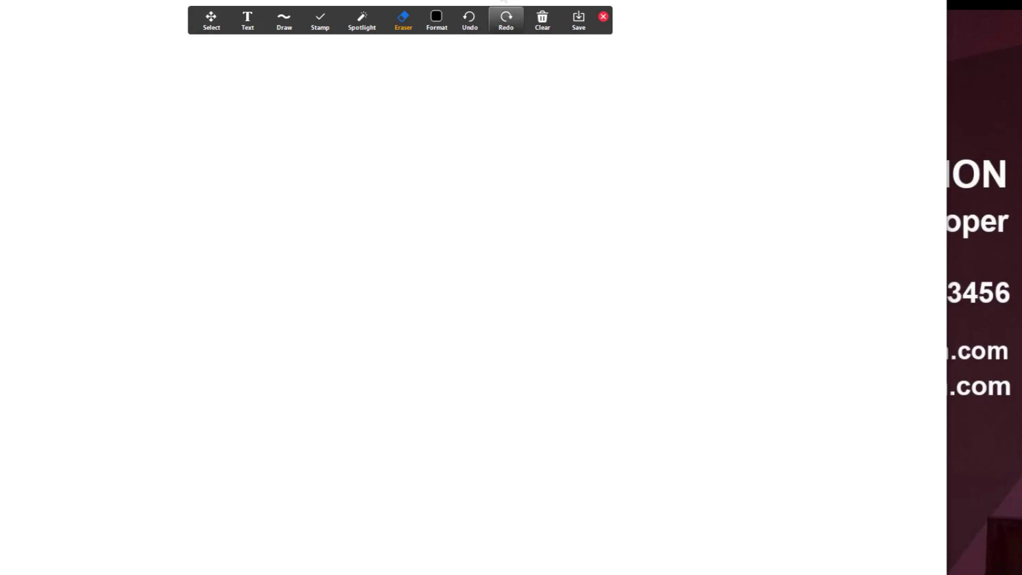
click(603, 17)
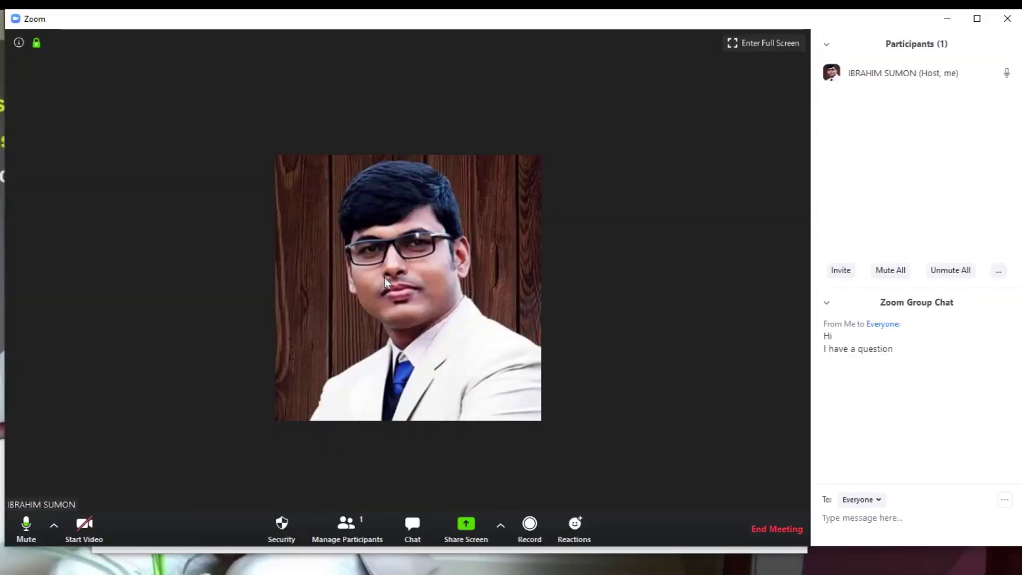
Record the meeting, then end it for all participants.
click(532, 529)
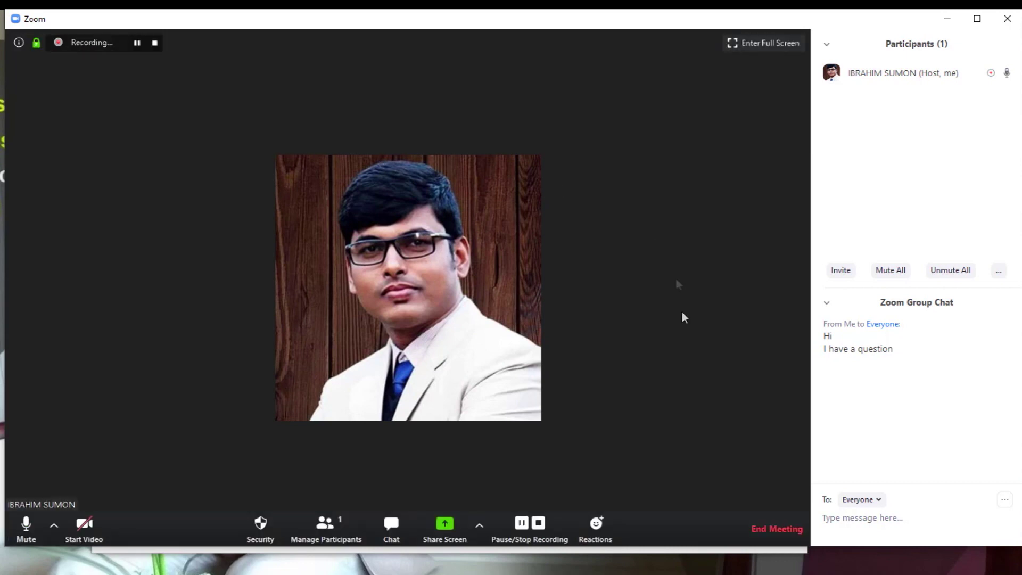
click(776, 530)
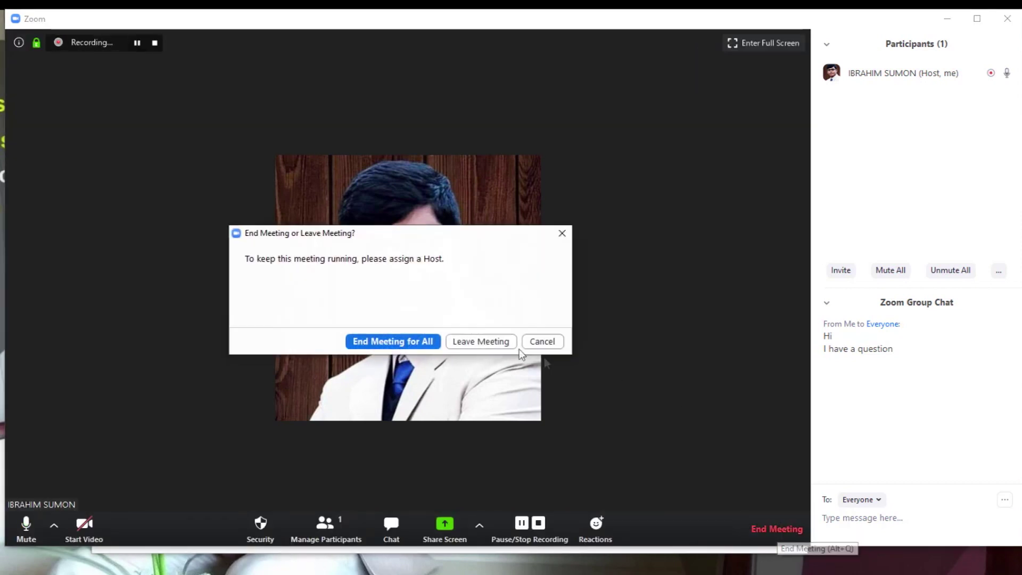
click(414, 341)
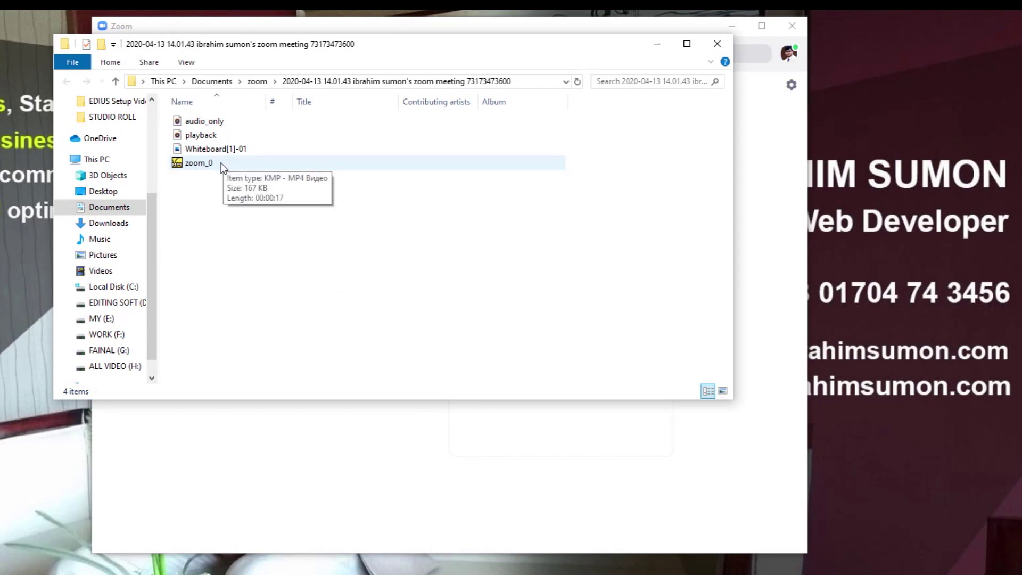
Rename the zoom_0 recording to '13-04-20- Class-2- Part-1' and minimize File Explorer.
click(222, 164)
click(222, 162)
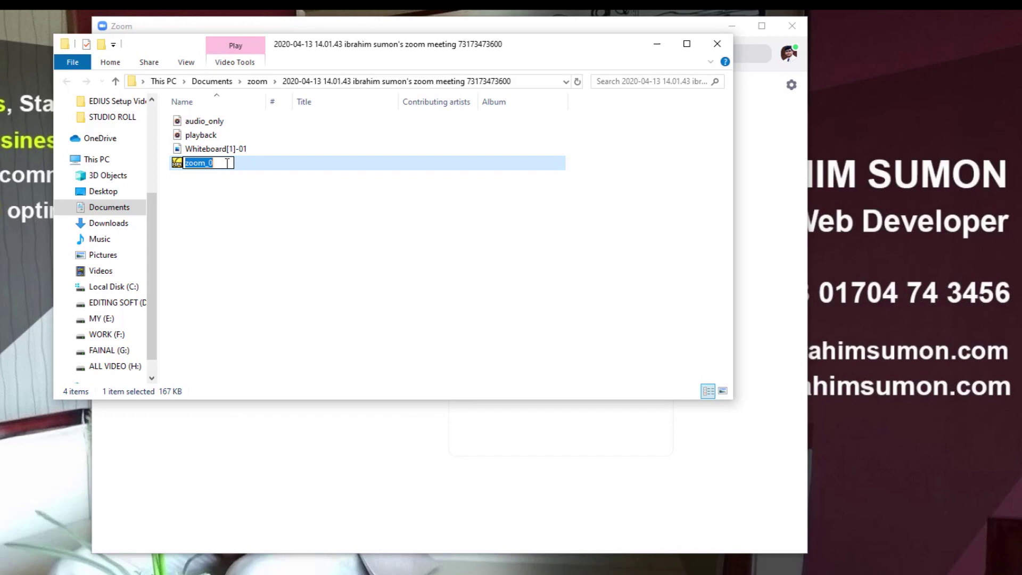
text(13)
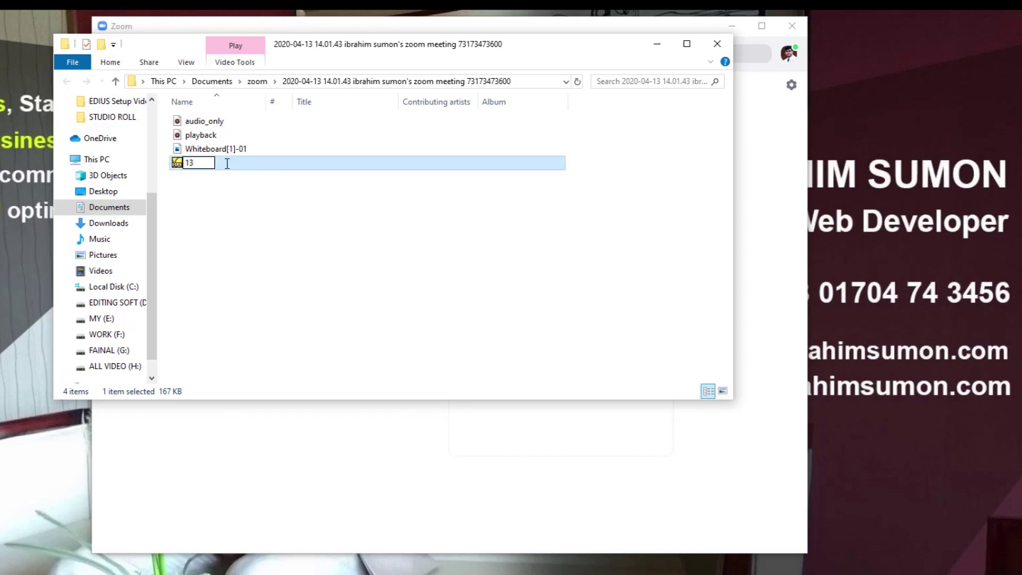
text(-04-2)
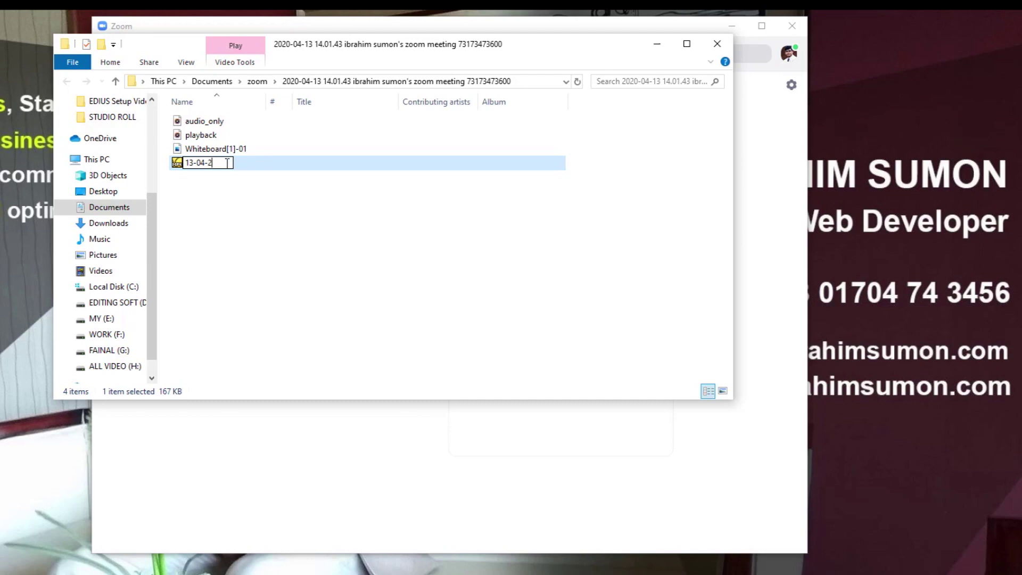
text(0- Class-2- Par)
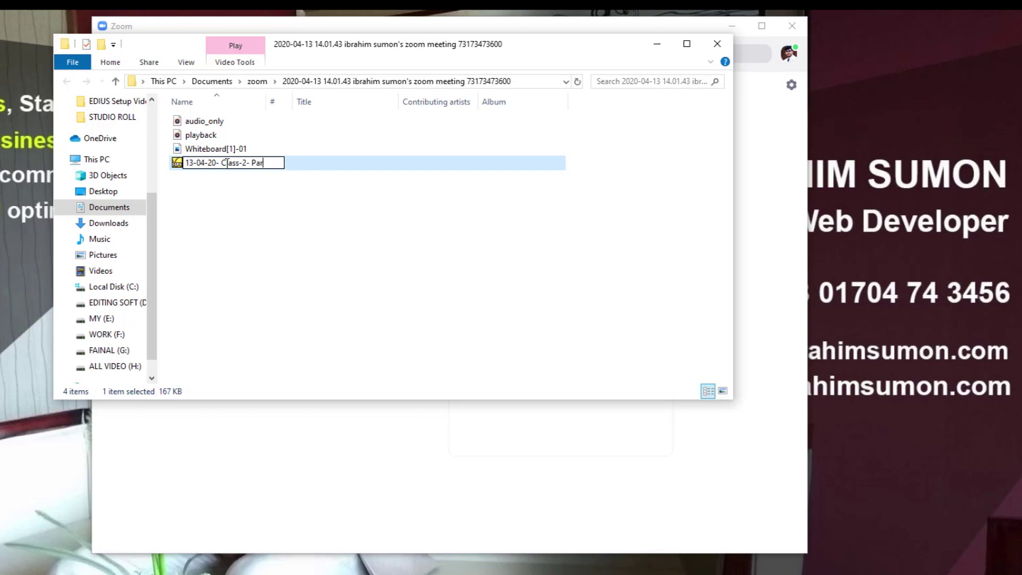
text(t-1)
key(Return)
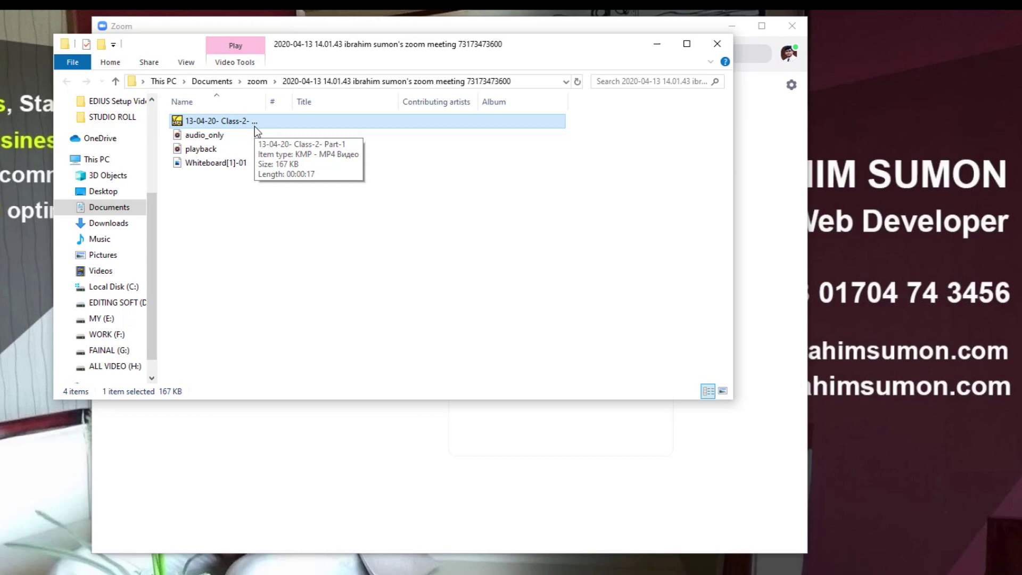
click(657, 44)
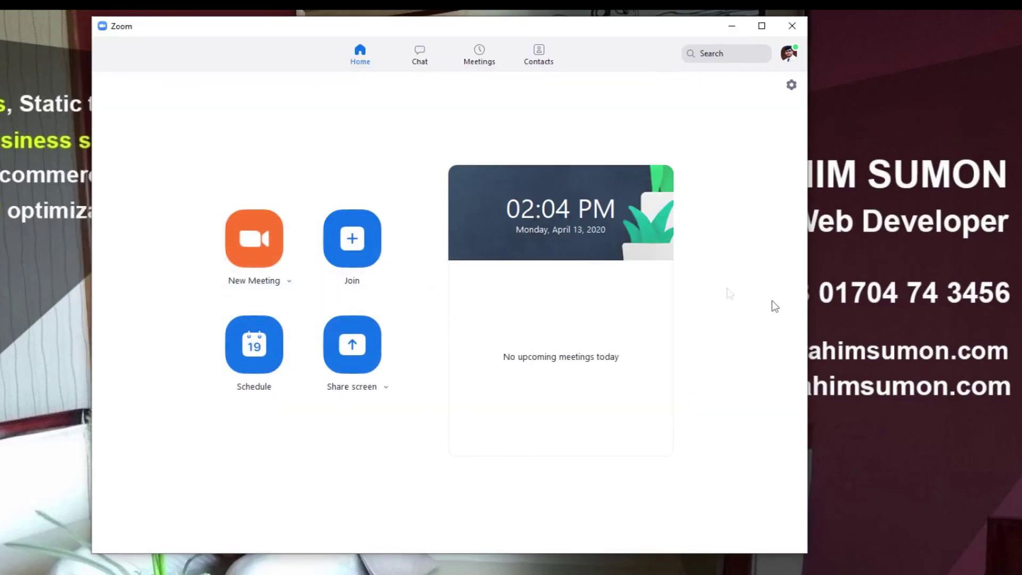